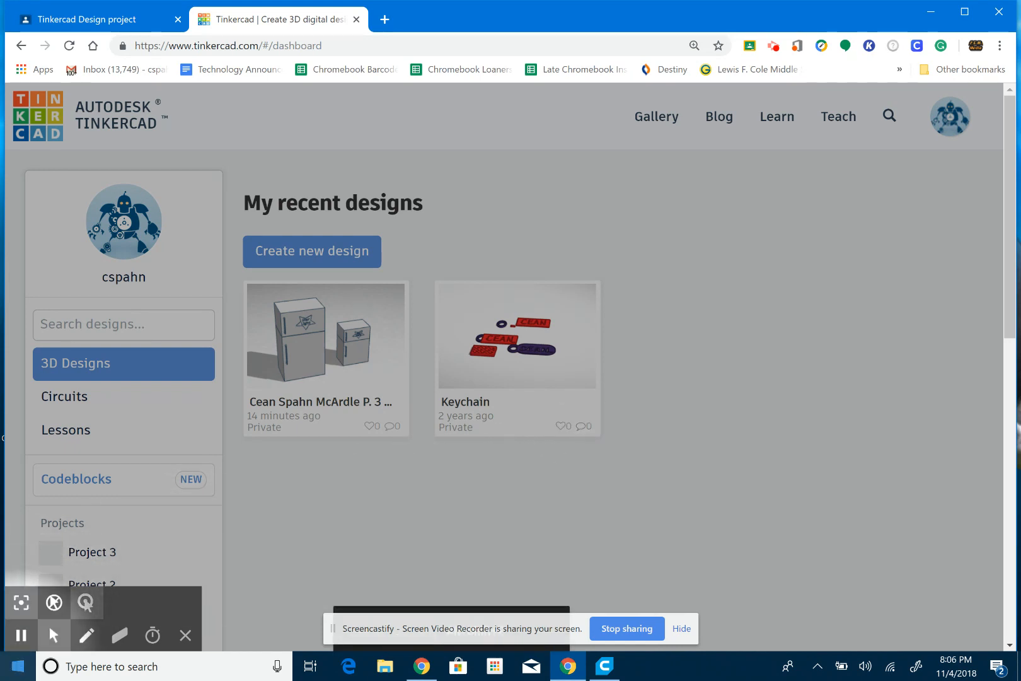
Step: Search the computer for "cura" and launch Ultimaker Cura 3.5.1
{"action": "left_click", "coordinate": [95, 666]}
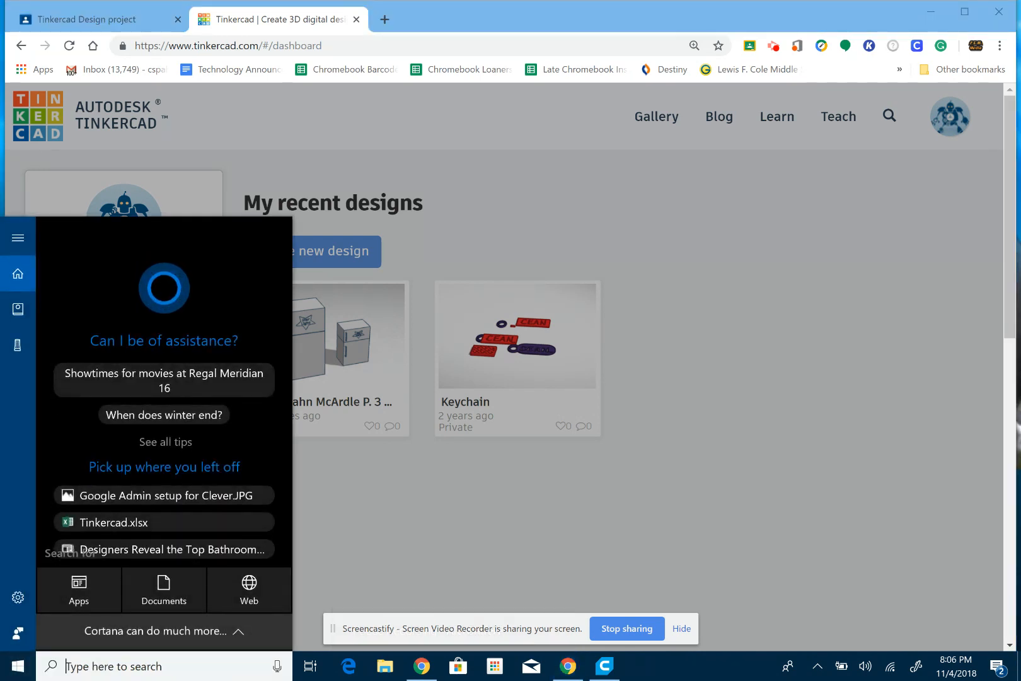
{"action": "type", "text": "cura"}
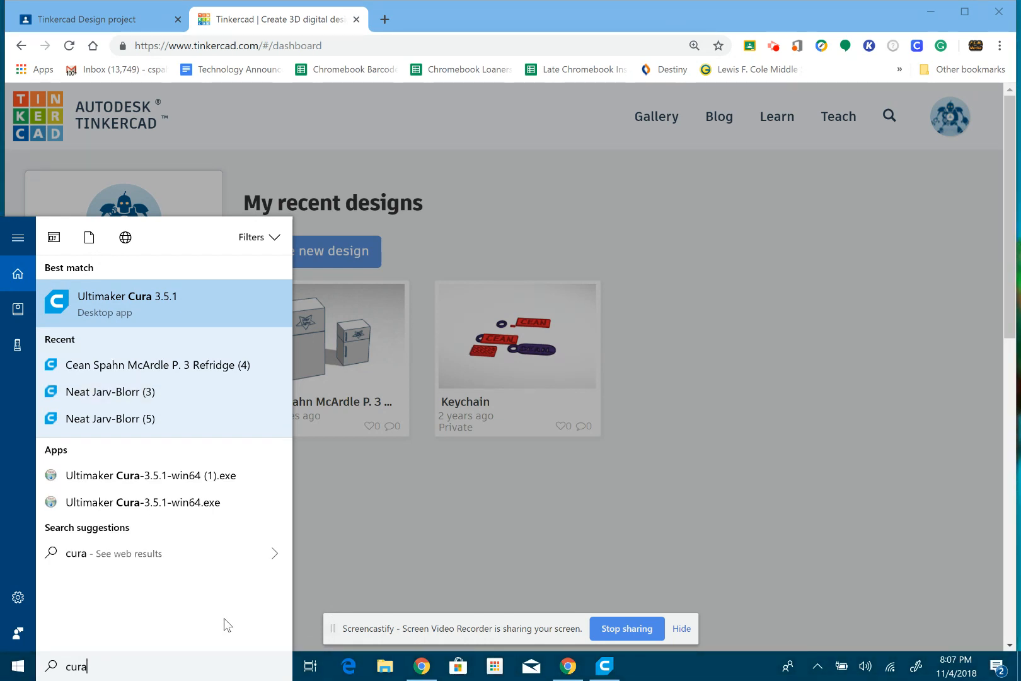
{"action": "key", "text": "Return"}
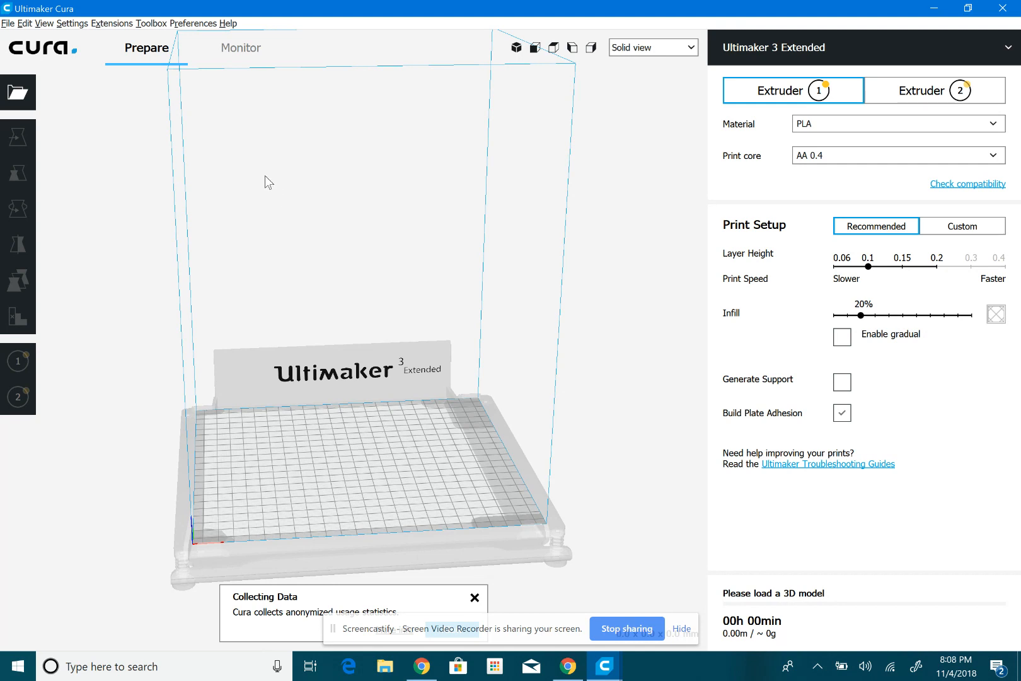
{"action": "key", "text": "alt+s"}
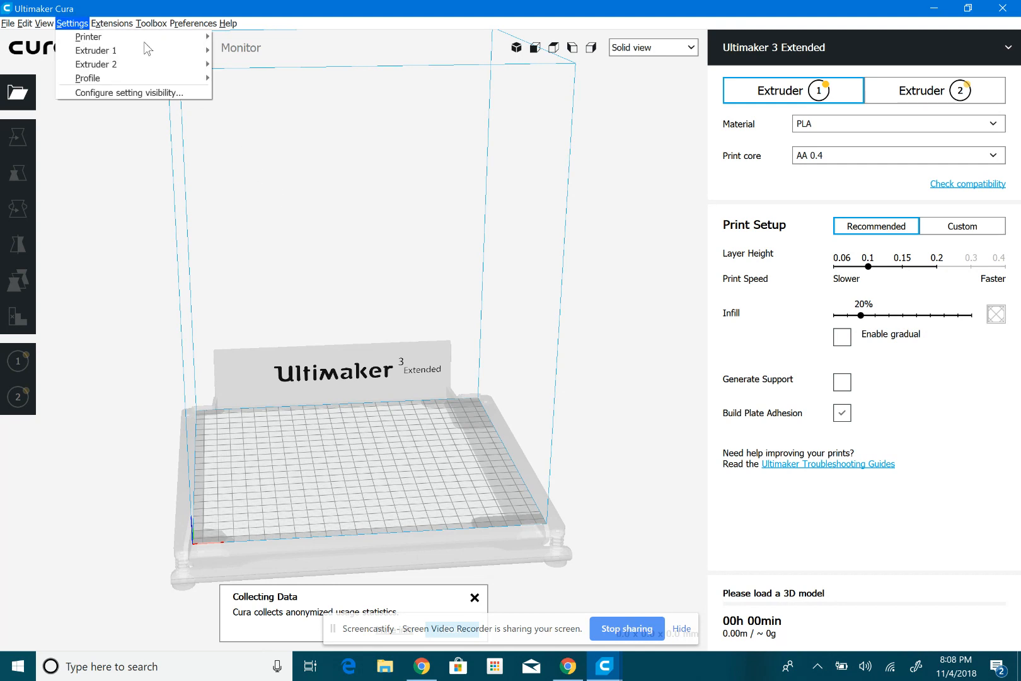
{"action": "mouse_move", "coordinate": [158, 38]}
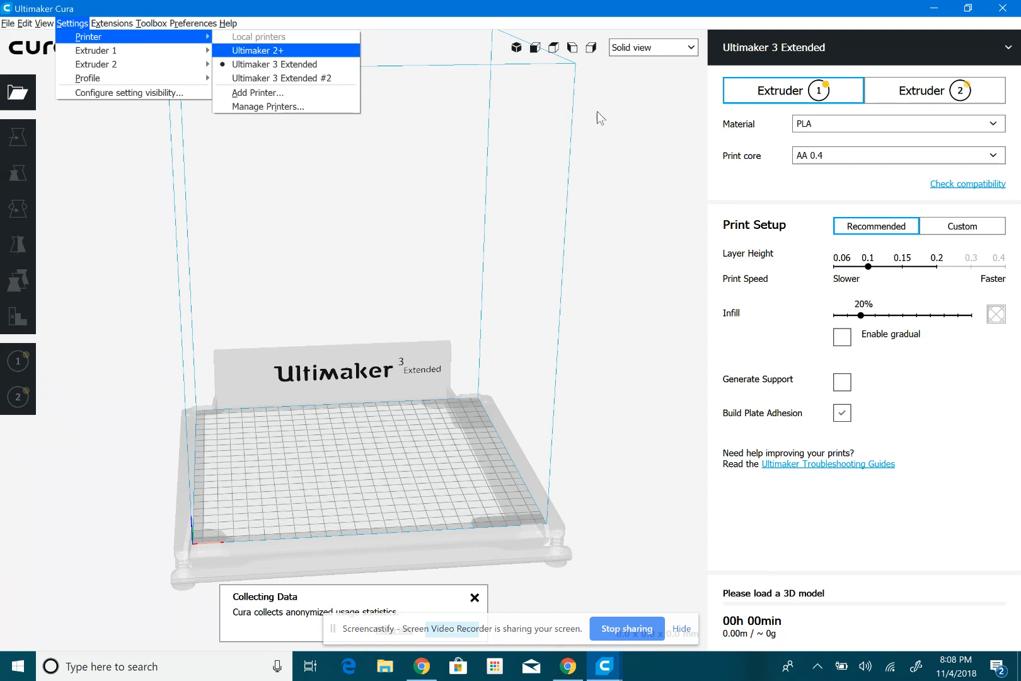
{"action": "key", "text": "Down"}
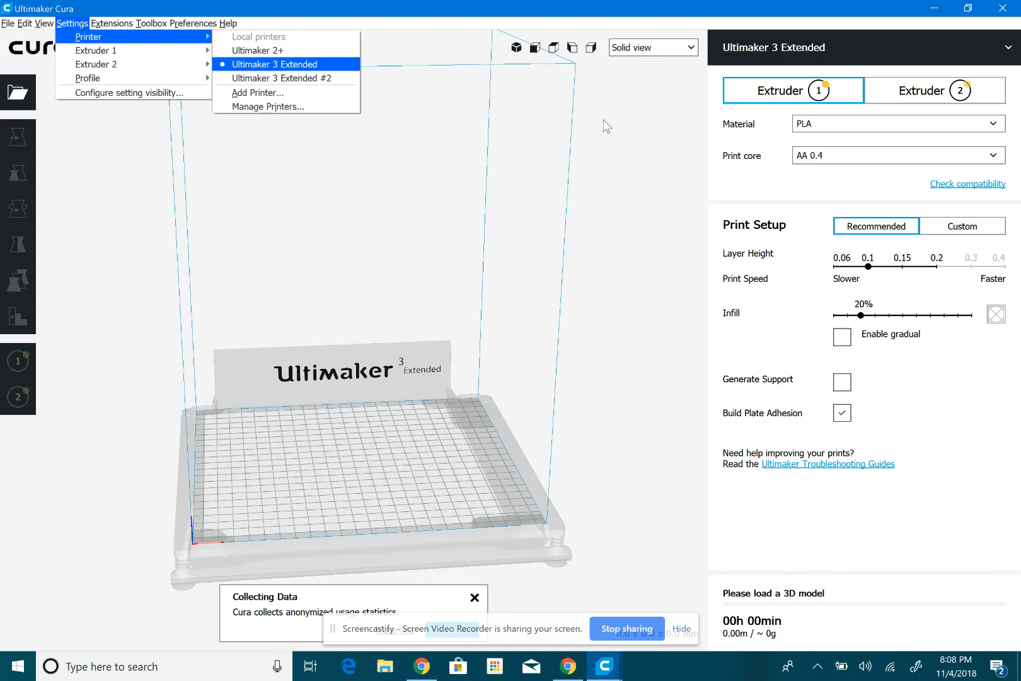
{"action": "key", "text": "Down"}
{"action": "key", "text": "Down"}
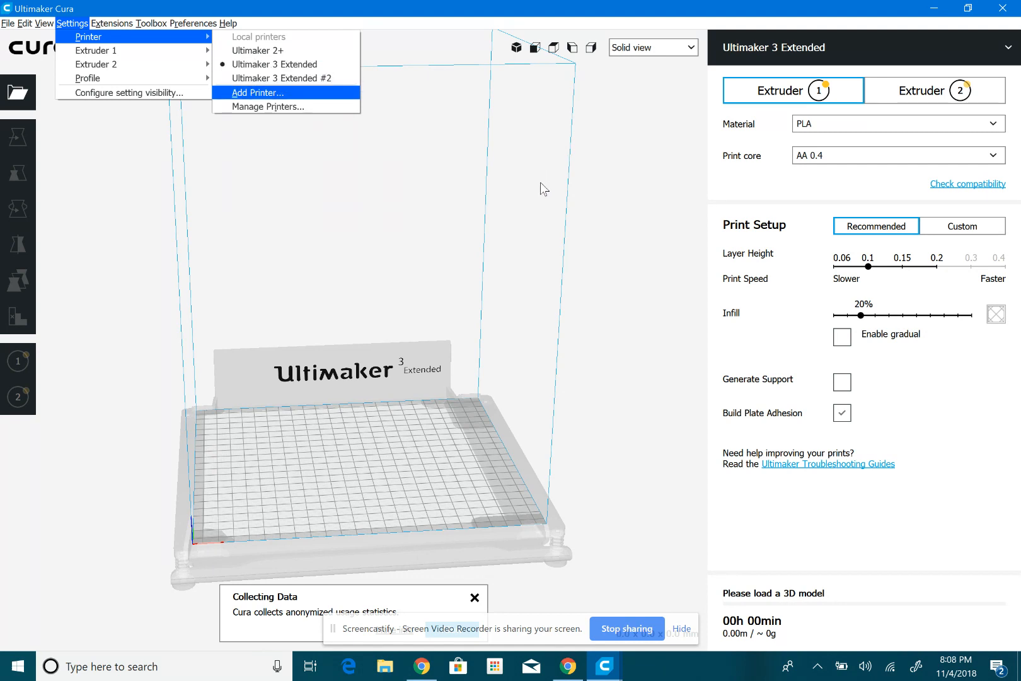
{"action": "key", "text": "Up"}
{"action": "key", "text": "Up"}
{"action": "key", "text": "Up"}
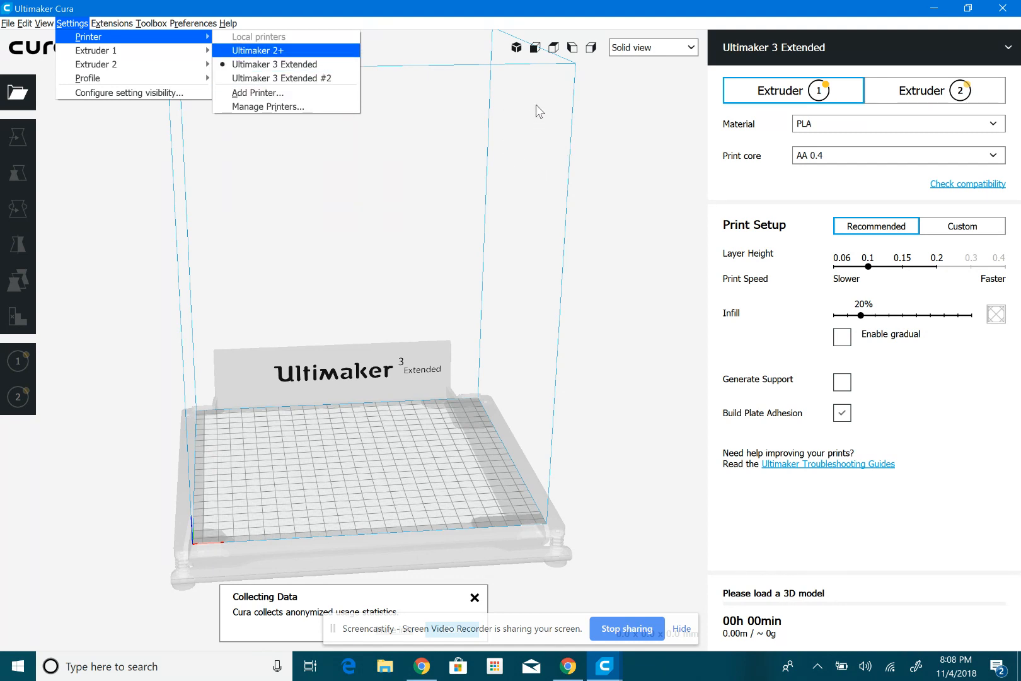
{"action": "key", "text": "Down"}
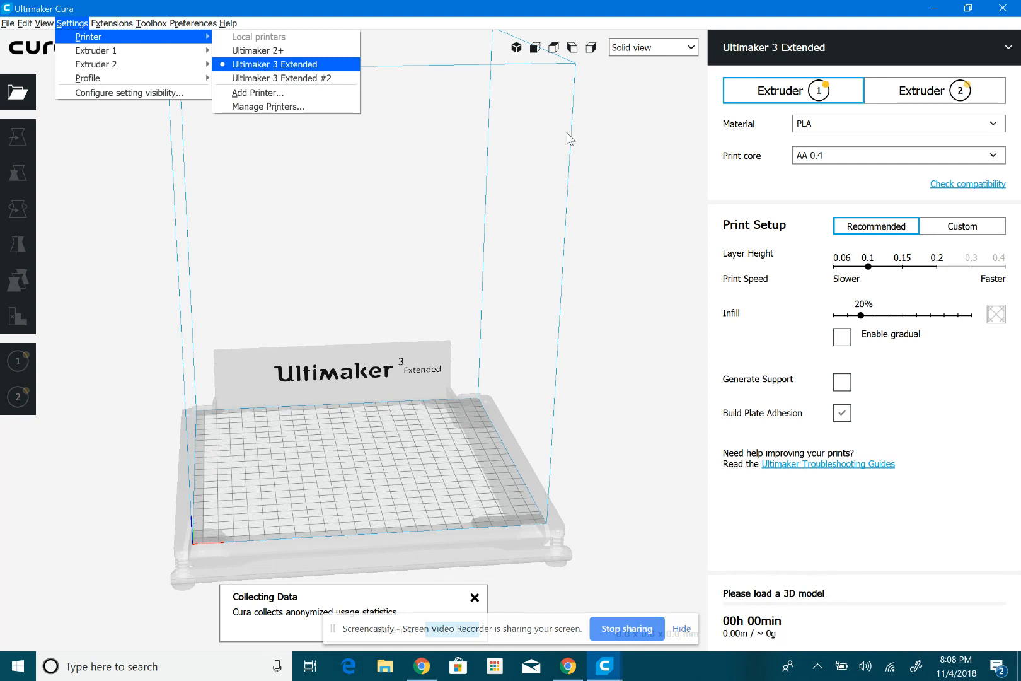
{"action": "key", "text": "Down"}
{"action": "key", "text": "Down"}
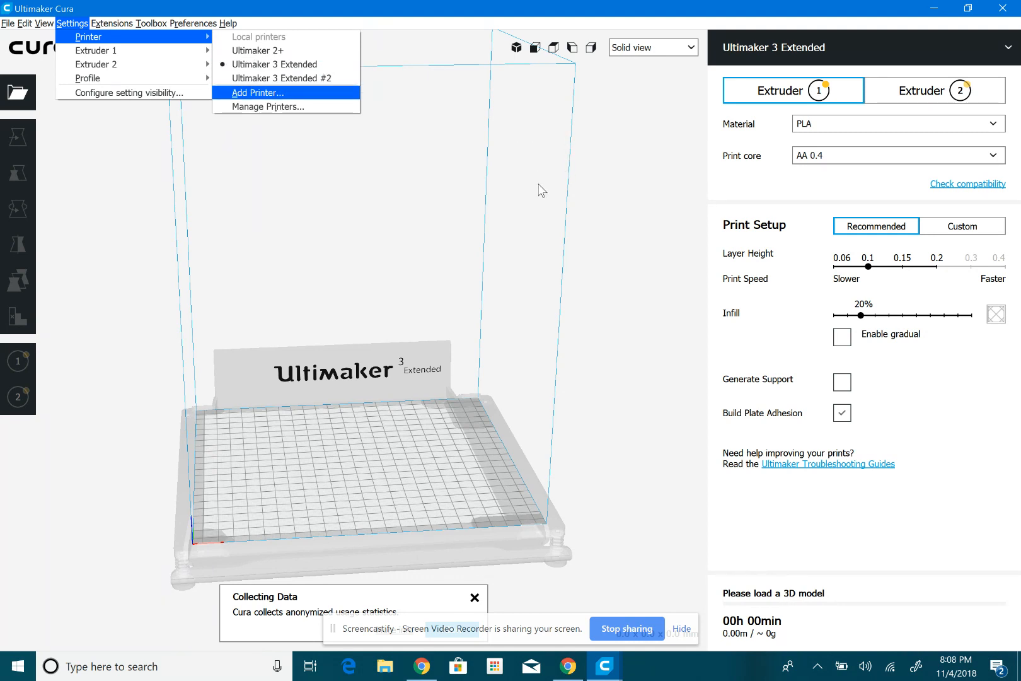
{"action": "key", "text": "Return"}
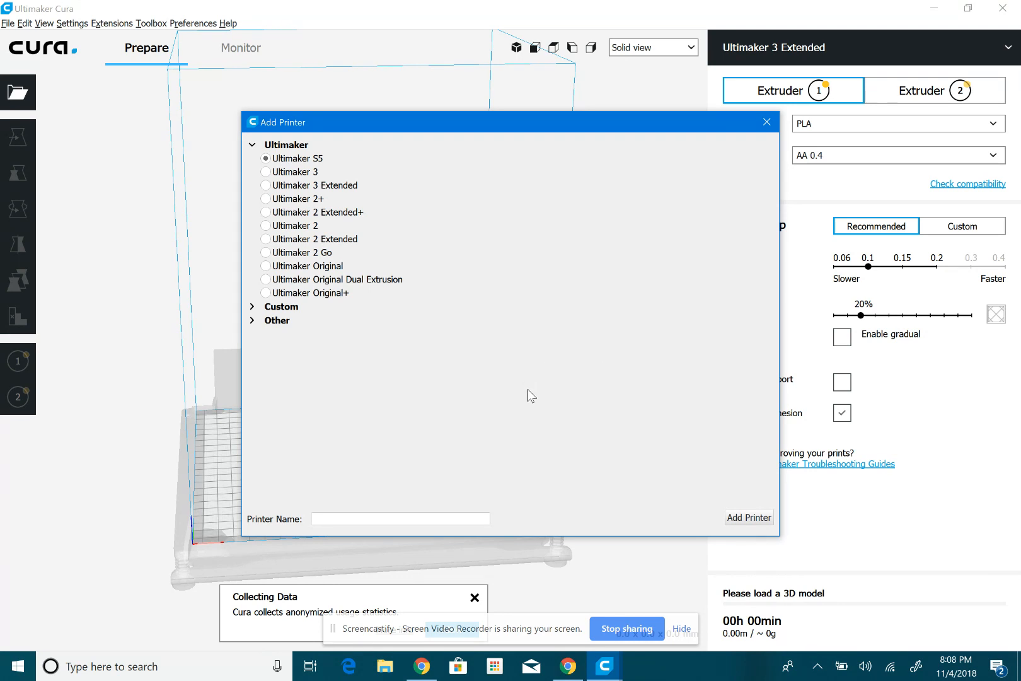
{"action": "left_click", "coordinate": [265, 199]}
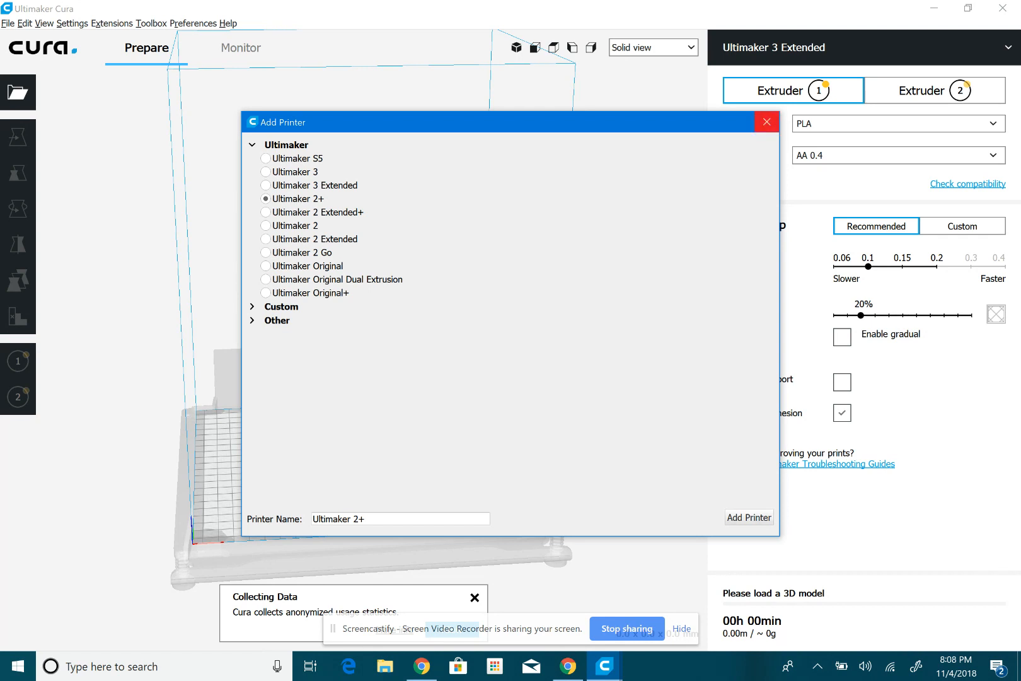
{"action": "left_click", "coordinate": [766, 121]}
Step: Switch the active printer to the Ultimaker 2+ among the local printers
{"action": "key", "text": "alt+s"}
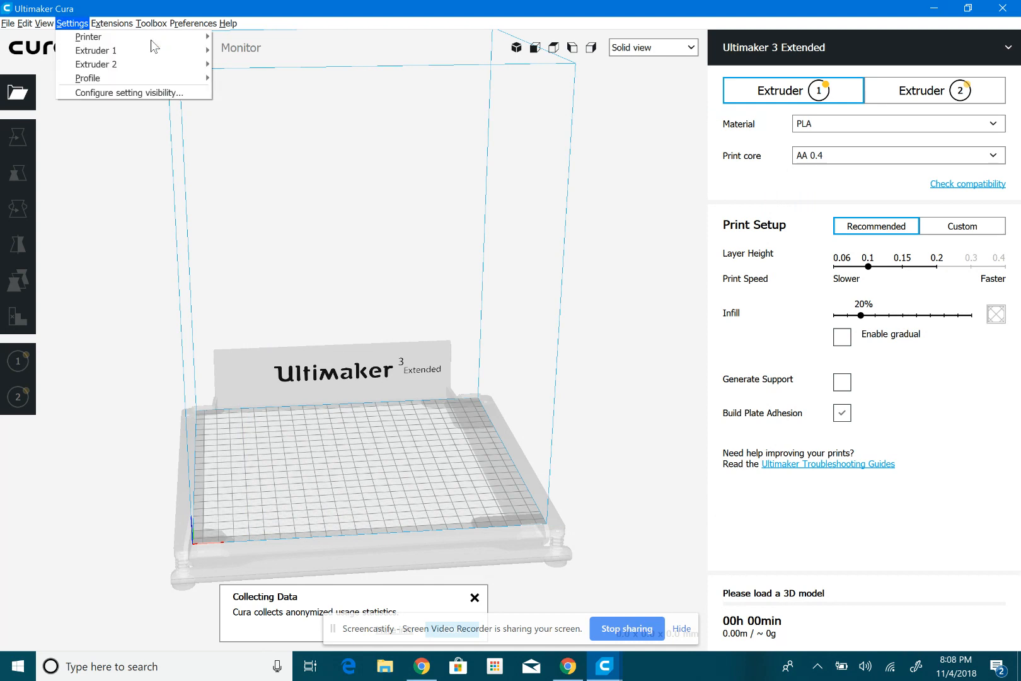
{"action": "mouse_move", "coordinate": [116, 38]}
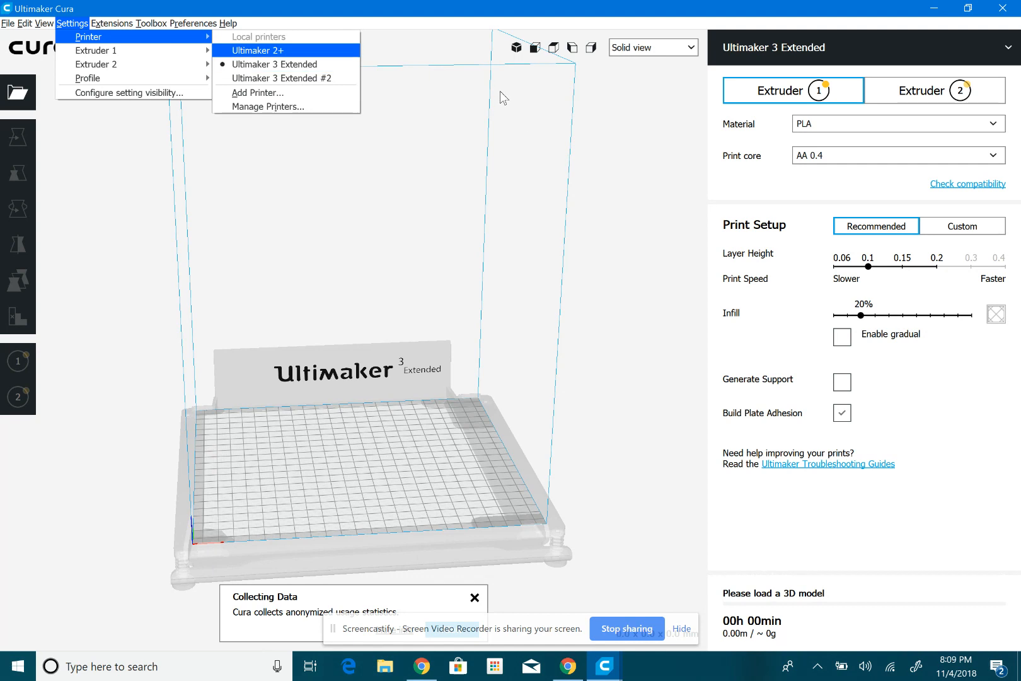
{"action": "left_click", "coordinate": [250, 51]}
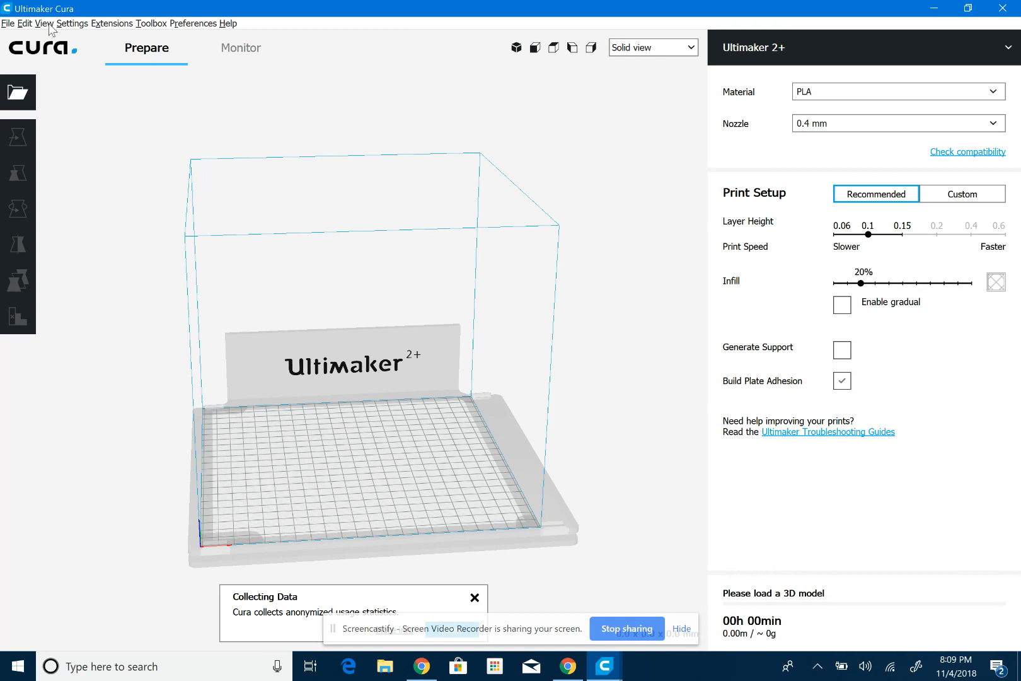
Step: Load the model file whose name ends in "Refridge (4)" from the Downloads folder
{"action": "key", "text": "alt+f"}
{"action": "key", "text": "Right"}
{"action": "key", "text": "Left"}
{"action": "key", "text": "Down"}
{"action": "key", "text": "Down"}
{"action": "key", "text": "Return"}
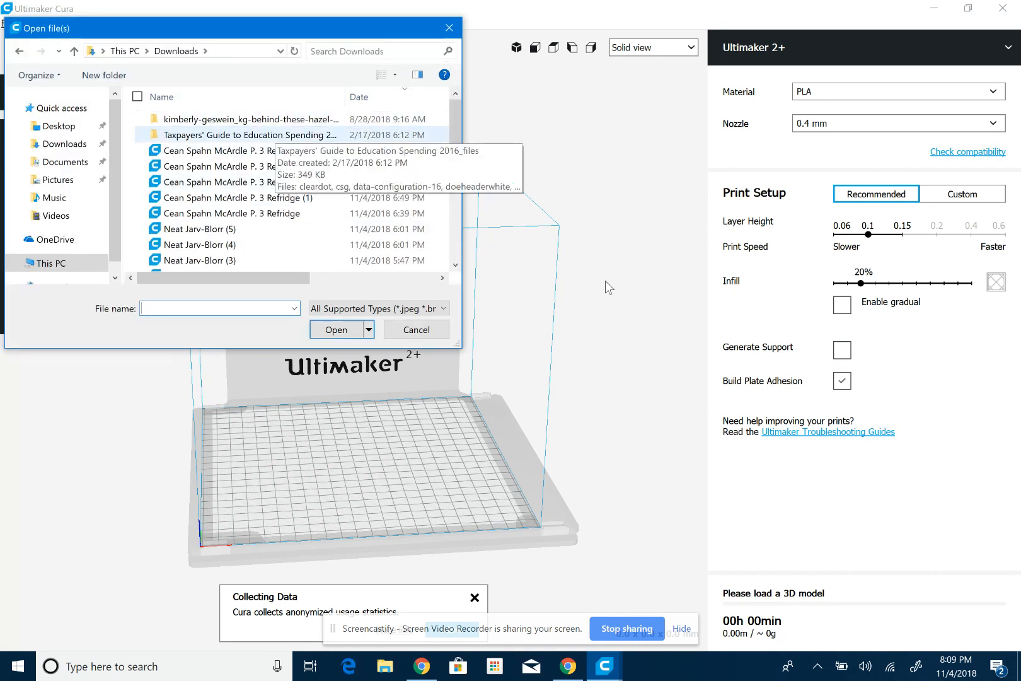
{"action": "left_click", "coordinate": [286, 151]}
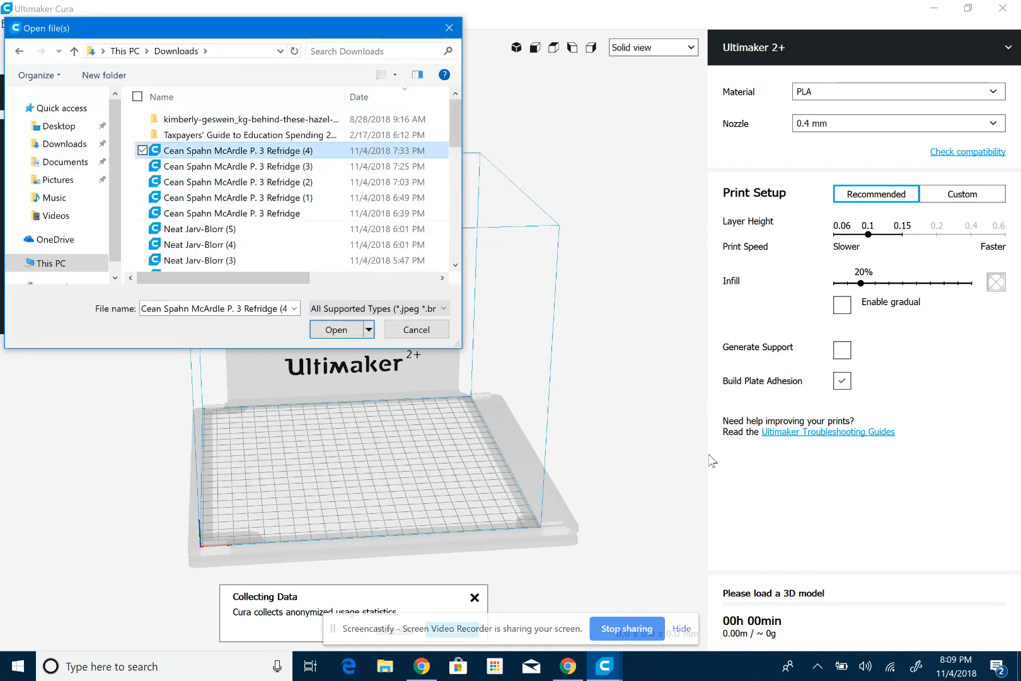
{"action": "left_click", "coordinate": [336, 330]}
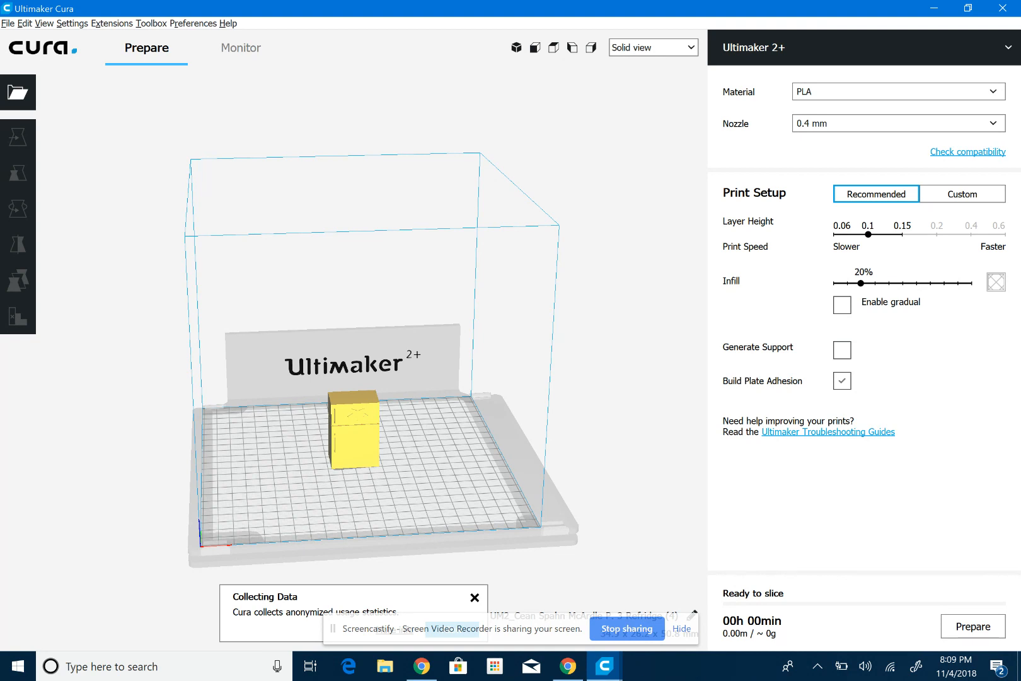
Step: Slice the refrigerator model for the Ultimaker 2+ and check its print time breakdown
{"action": "scroll", "coordinate": [357, 340], "scroll_direction": "up", "scroll_amount": 1}
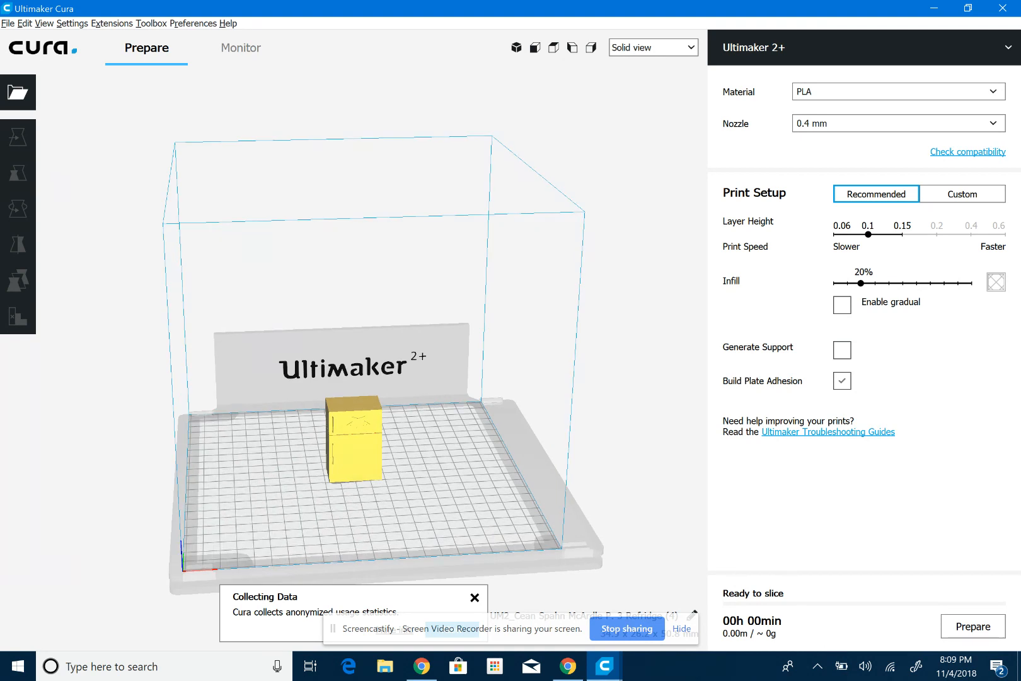
{"action": "scroll", "coordinate": [357, 340], "scroll_direction": "up", "scroll_amount": 1}
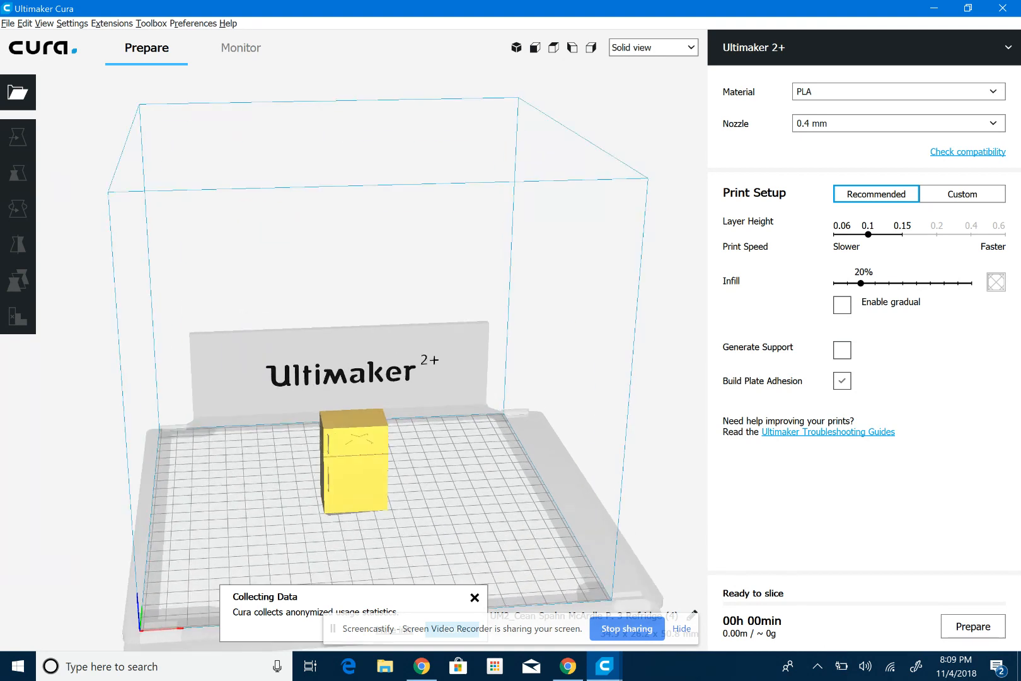
{"action": "scroll", "coordinate": [356, 340], "scroll_direction": "up", "scroll_amount": 1}
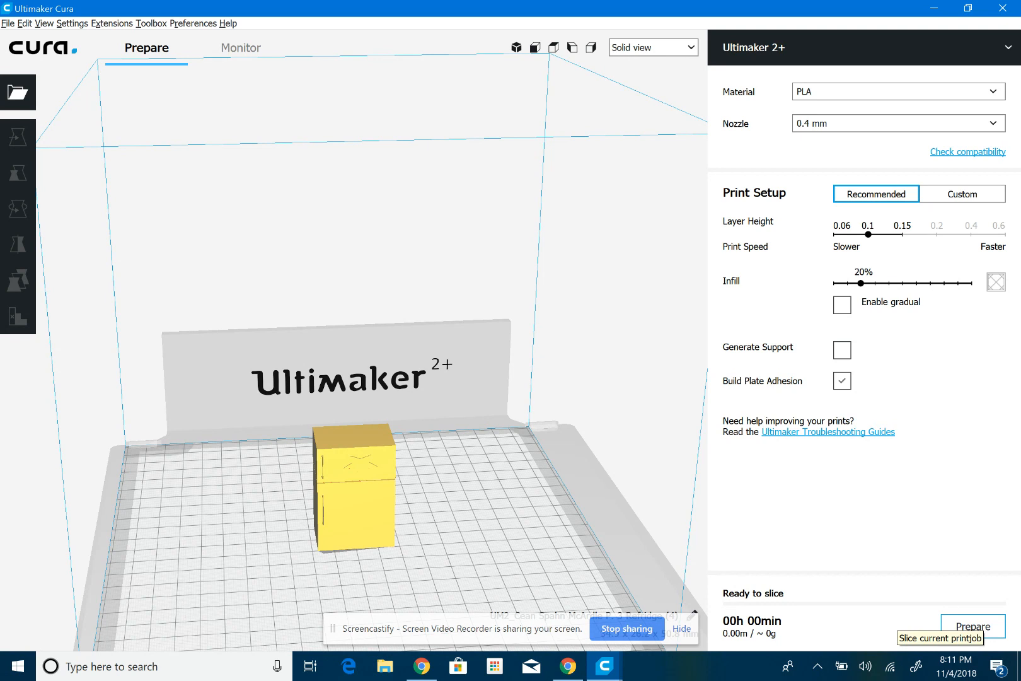
{"action": "left_click", "coordinate": [971, 626]}
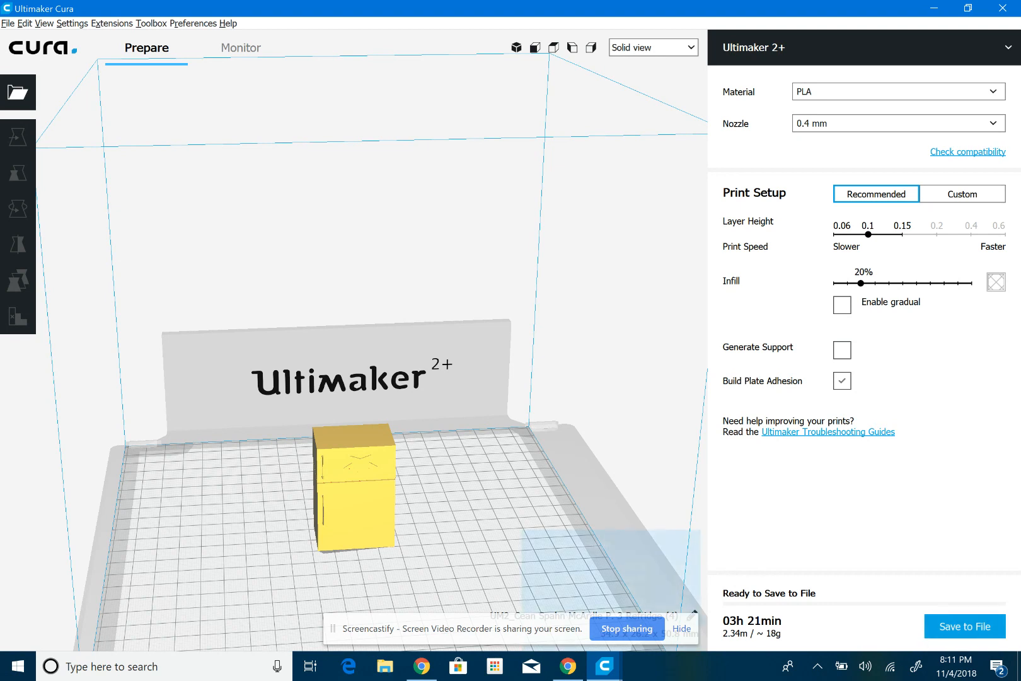
{"action": "mouse_move", "coordinate": [751, 634]}
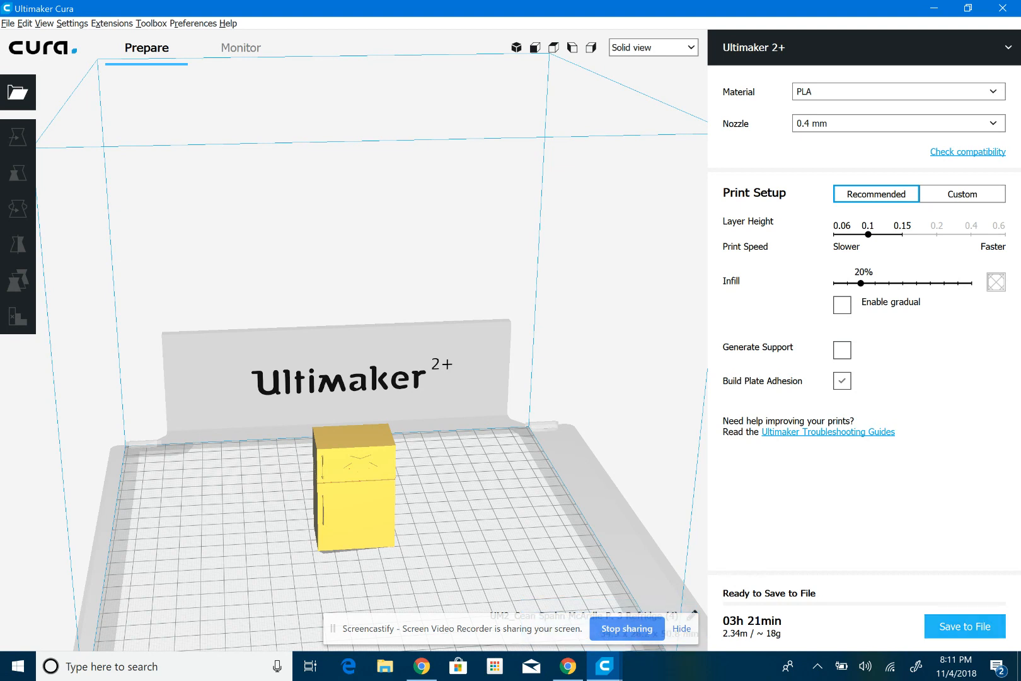
Step: Save the sliced refrigerator as a G-code file on the Desktop under the suggested UM2 name, overwriting the existing file
{"action": "left_click", "coordinate": [965, 626]}
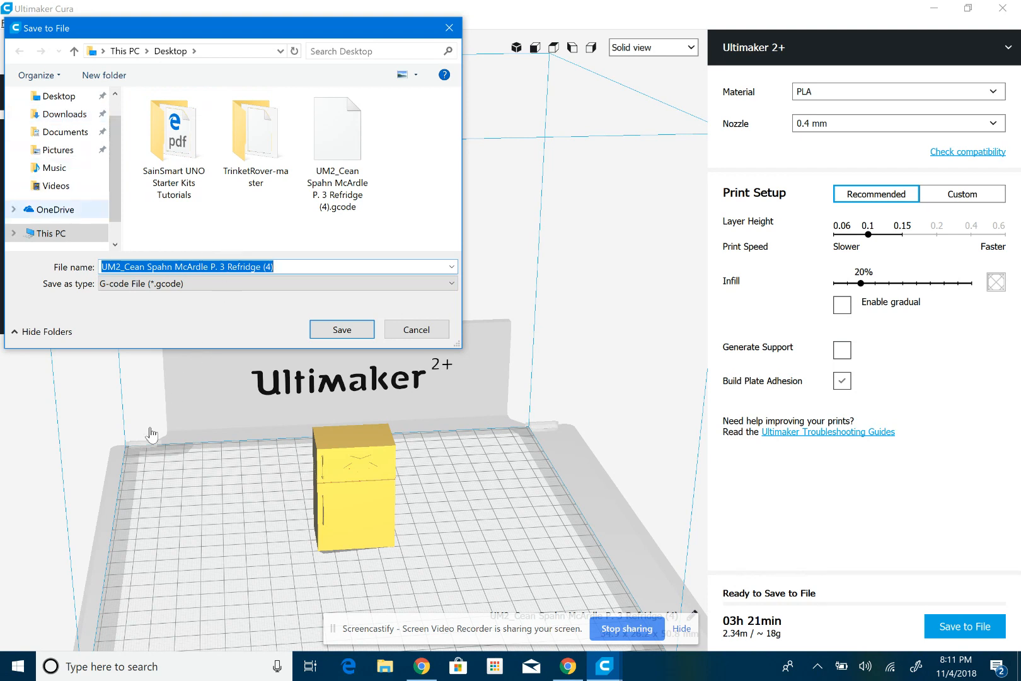
{"action": "left_click", "coordinate": [65, 234]}
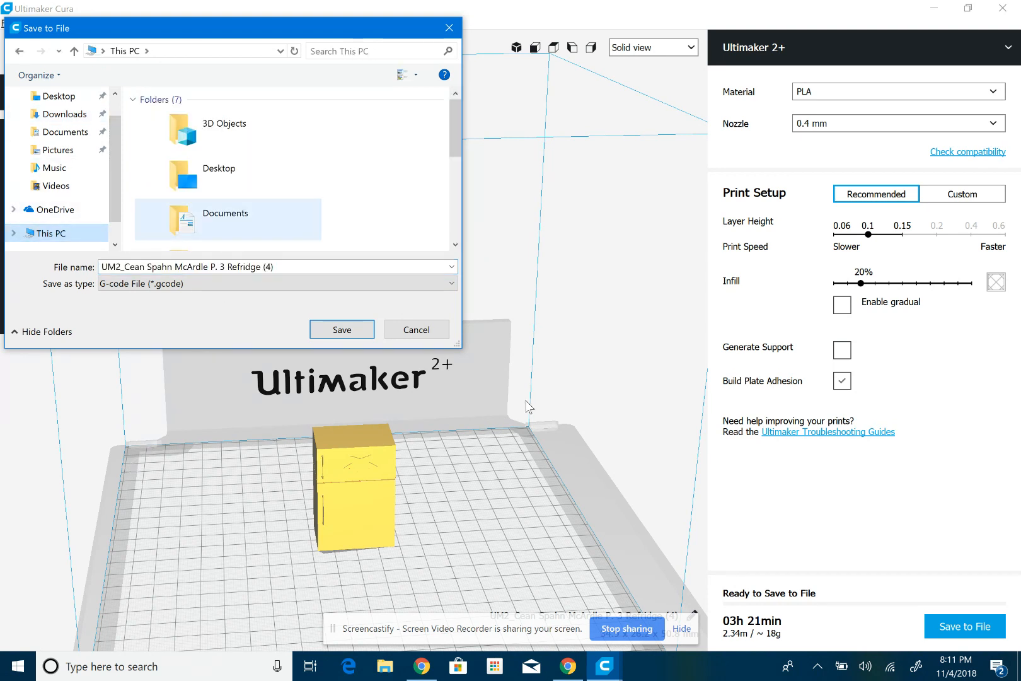
{"action": "mouse_move", "coordinate": [454, 133]}
{"action": "left_mouse_down"}
{"action": "mouse_move", "coordinate": [463, 201]}
{"action": "mouse_move", "coordinate": [463, 130]}
{"action": "mouse_move", "coordinate": [476, 211]}
{"action": "left_mouse_up"}
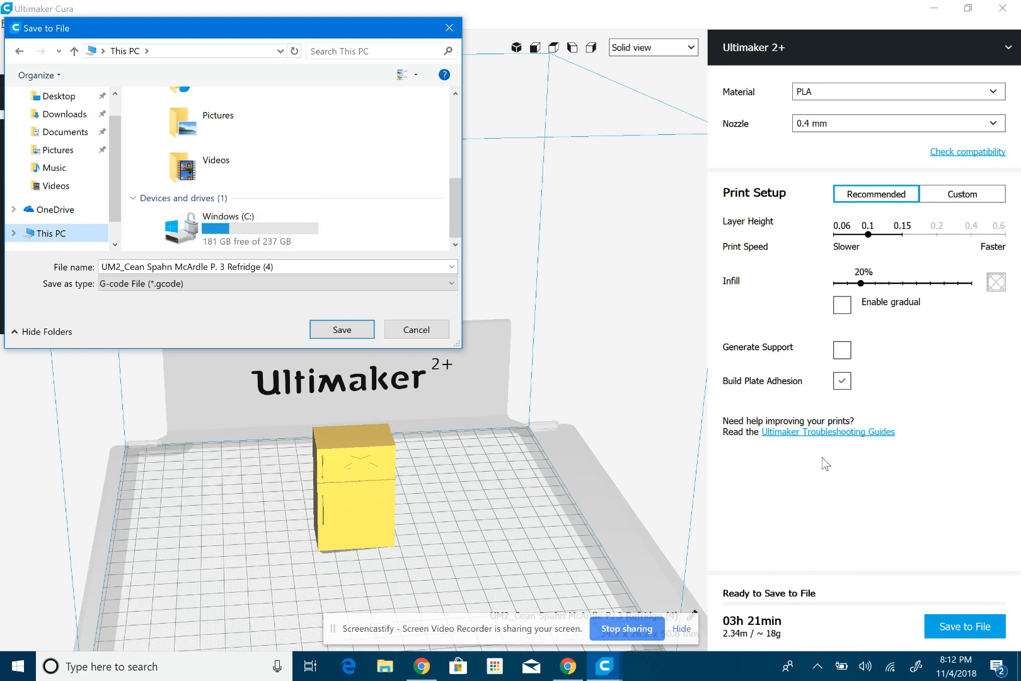
{"action": "left_click", "coordinate": [411, 229]}
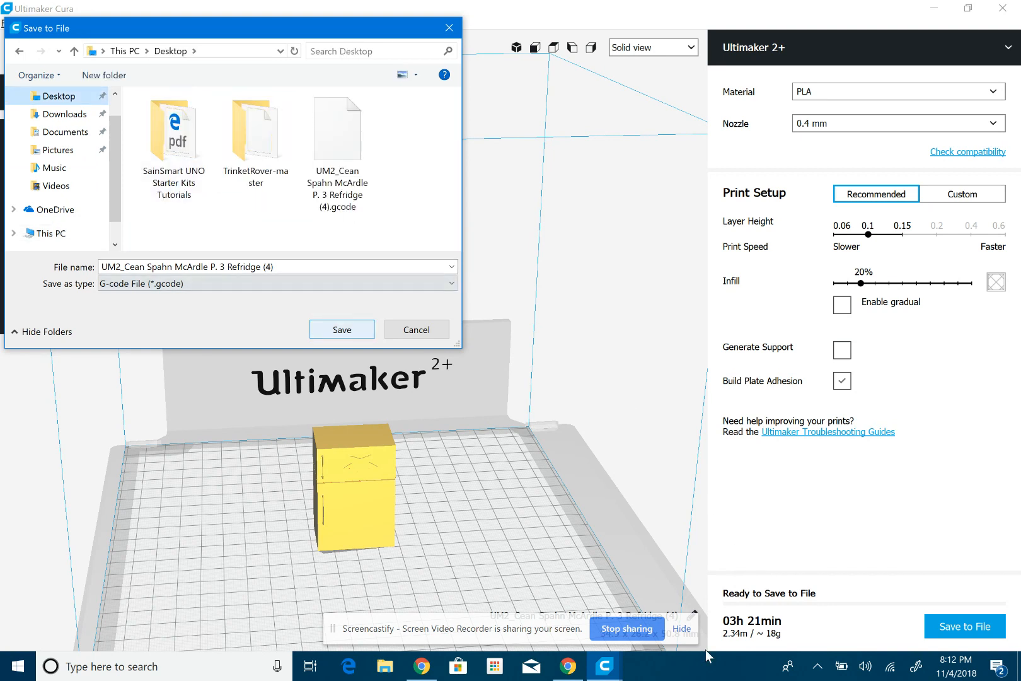
{"action": "key", "text": "Return"}
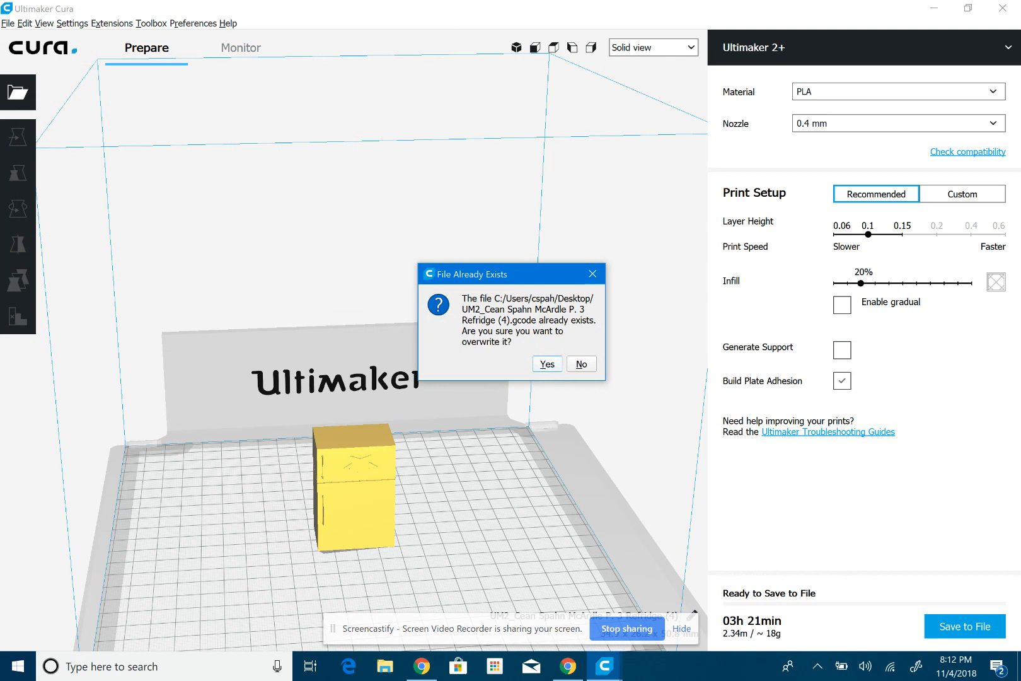
{"action": "key", "text": "Return"}
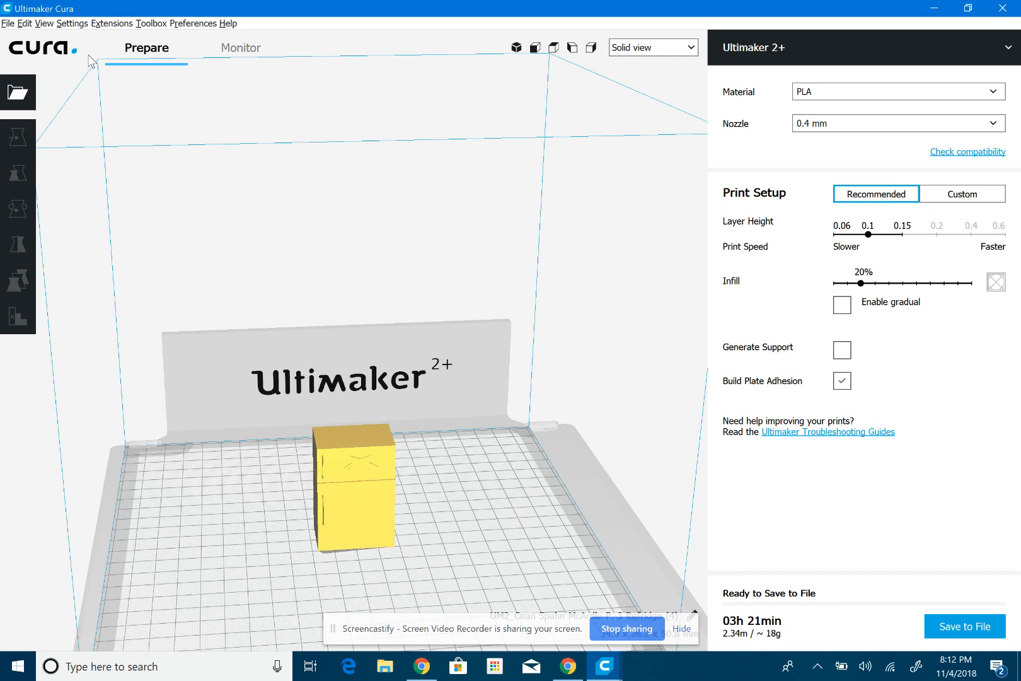
Step: Switch the active printer to the Ultimaker 3 Extended and slice the refrigerator model for it
{"action": "key", "text": "alt+s"}
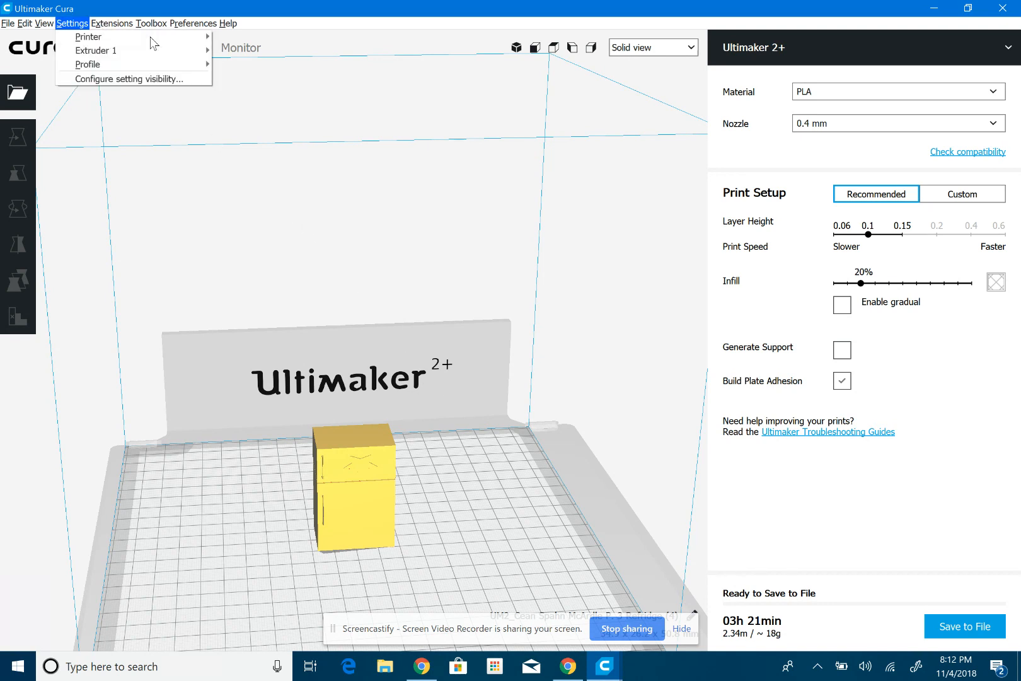
{"action": "key", "text": "Right"}
{"action": "key", "text": "Left"}
{"action": "key", "text": "Down"}
{"action": "key", "text": "Right"}
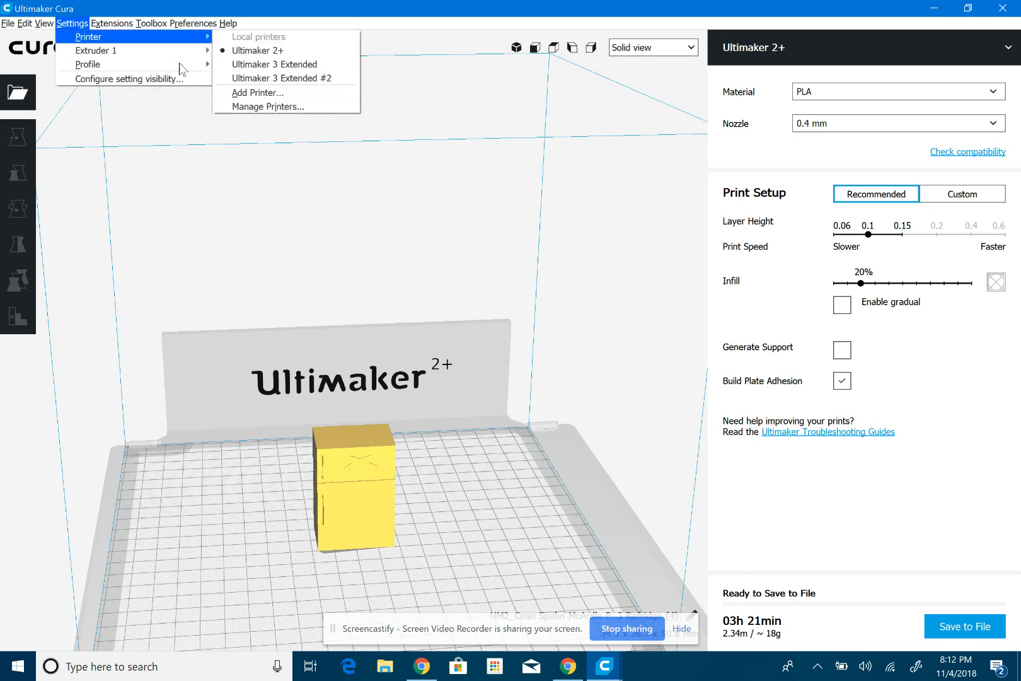
{"action": "key", "text": "Down"}
{"action": "key", "text": "Down"}
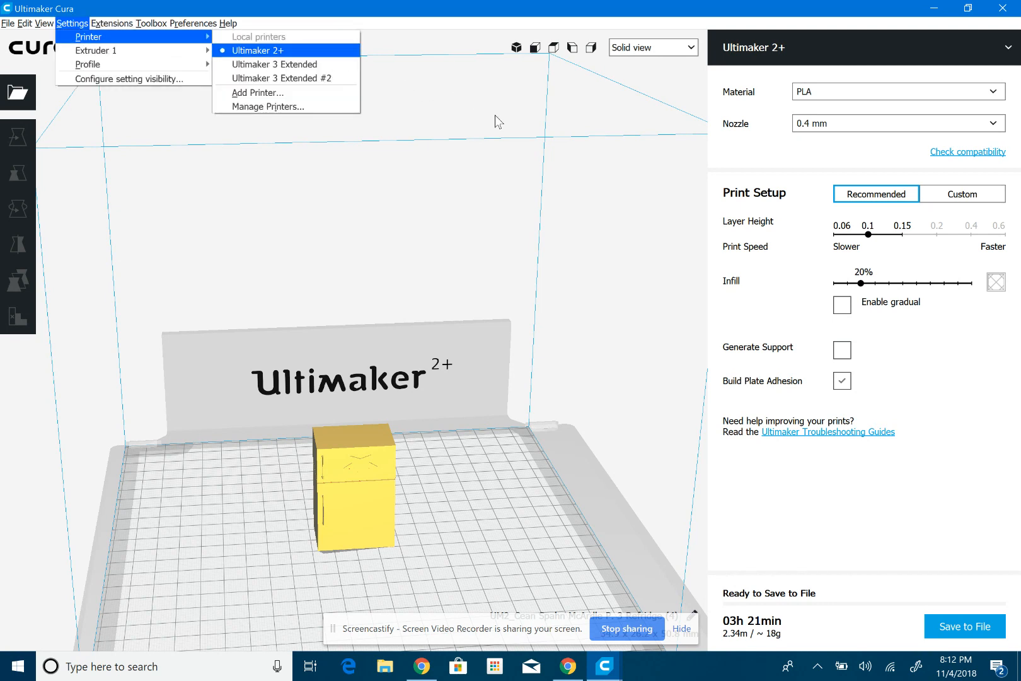
{"action": "key", "text": "Escape"}
{"action": "key", "text": "Escape"}
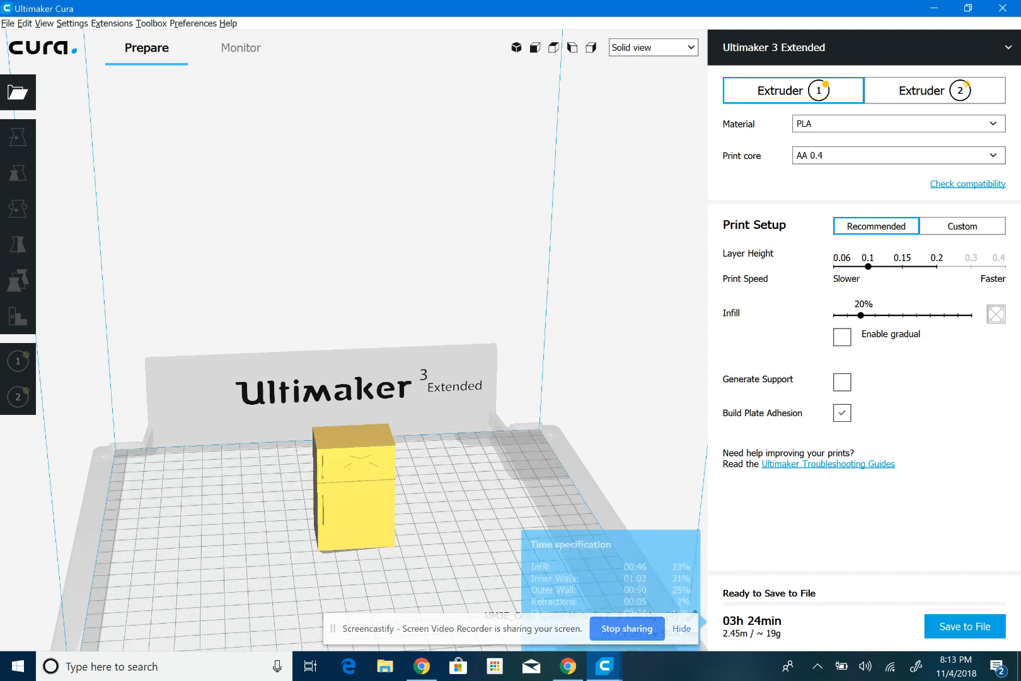
Step: Save the sliced refrigerator as a G-code file on the Desktop under the suggested UM3E name
{"action": "mouse_move", "coordinate": [752, 621]}
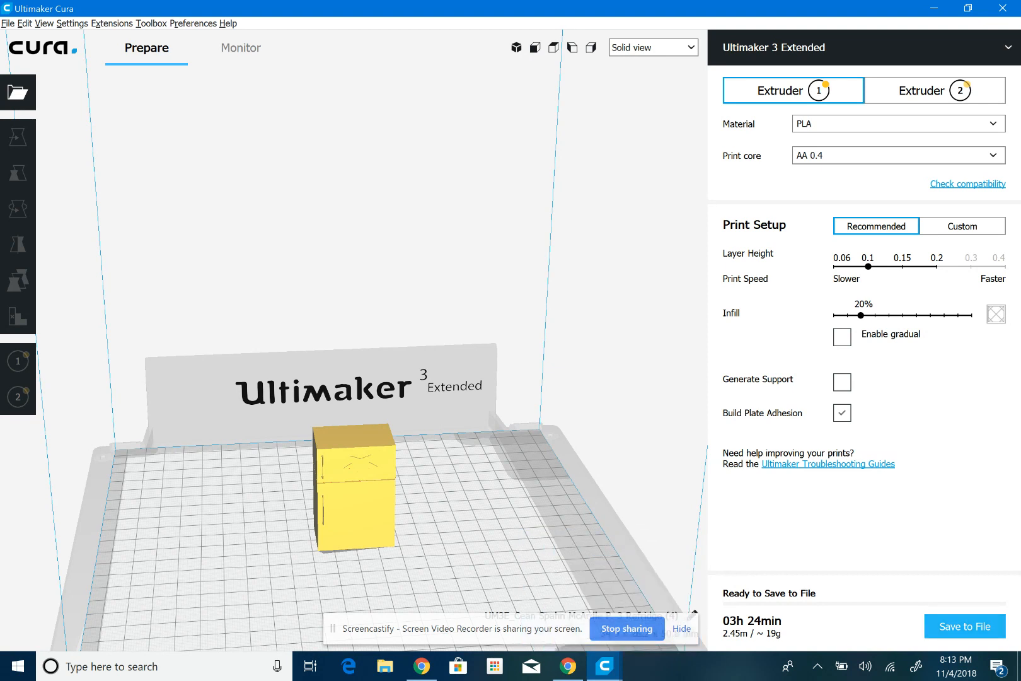
{"action": "left_click", "coordinate": [965, 626]}
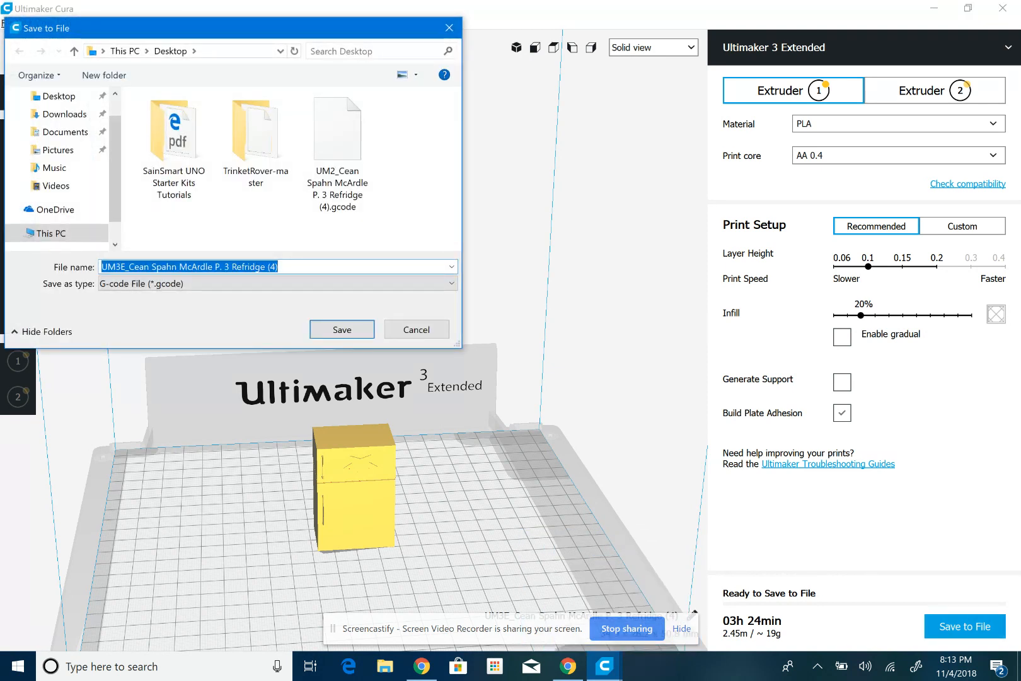
{"action": "left_click", "coordinate": [51, 233]}
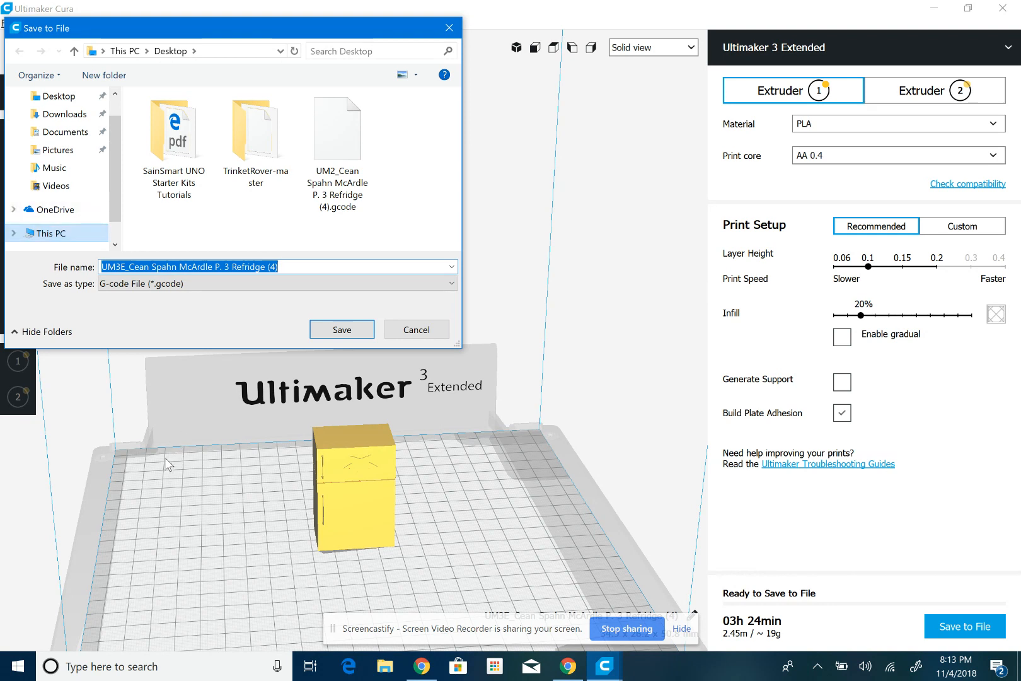
{"action": "left_click_drag", "start_coordinate": [455, 128], "coordinate": [455, 206]}
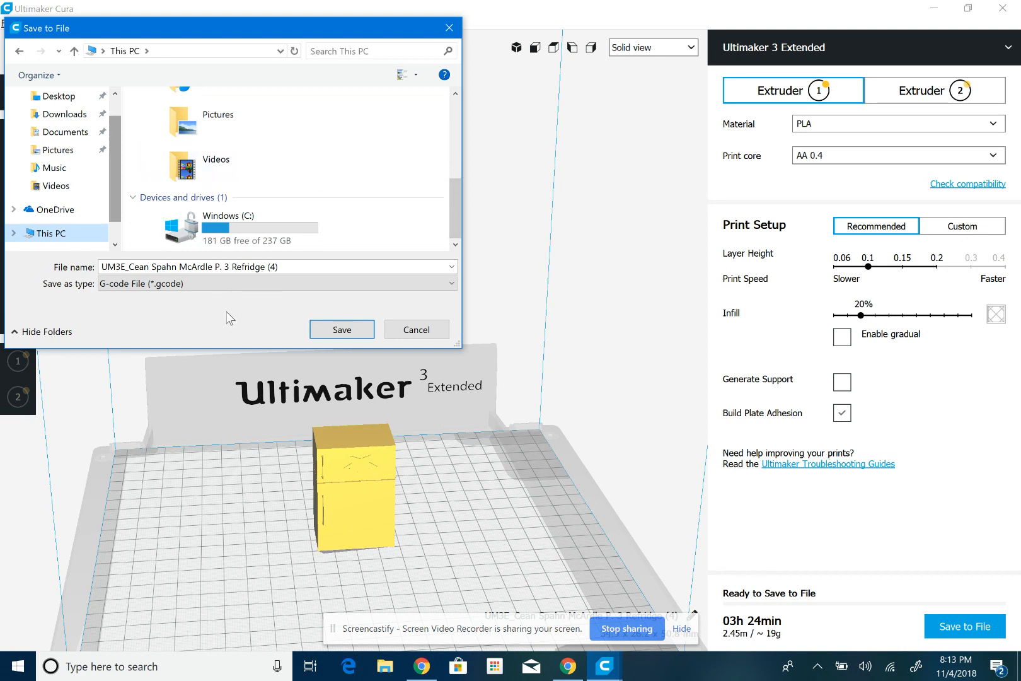
{"action": "scroll", "coordinate": [60, 167], "scroll_direction": "up", "scroll_amount": 1}
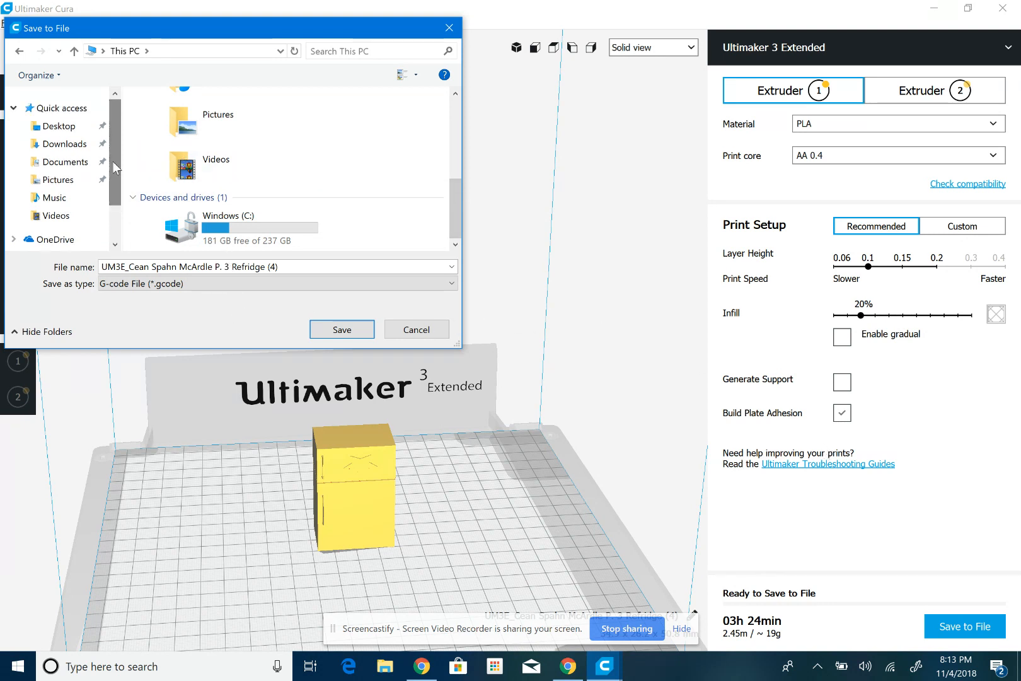
{"action": "left_click", "coordinate": [59, 126]}
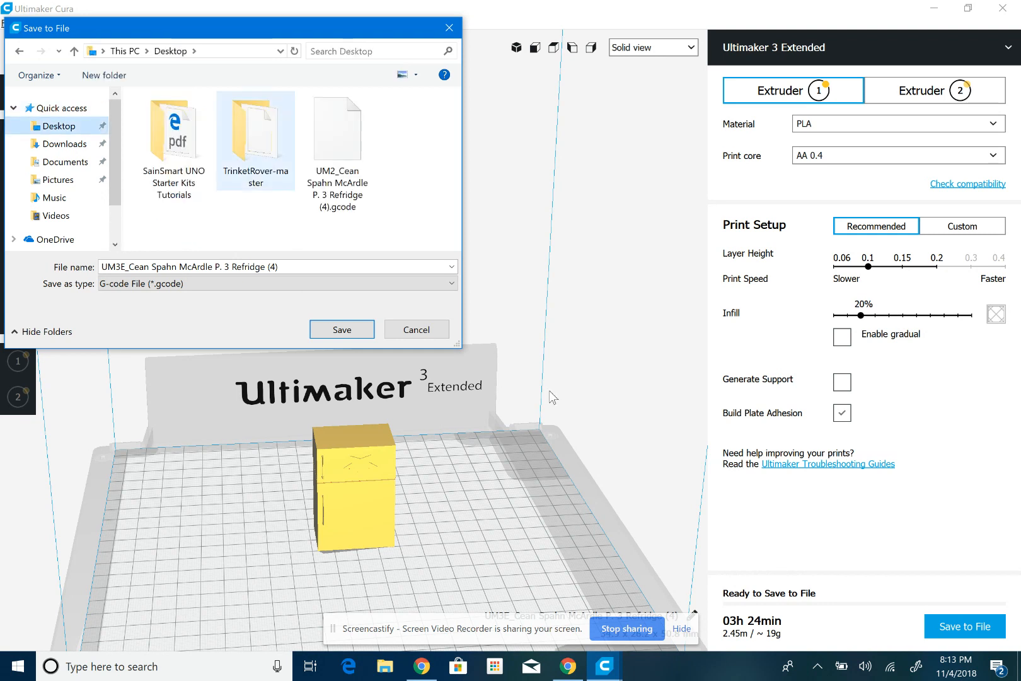
{"action": "left_click", "coordinate": [342, 329]}
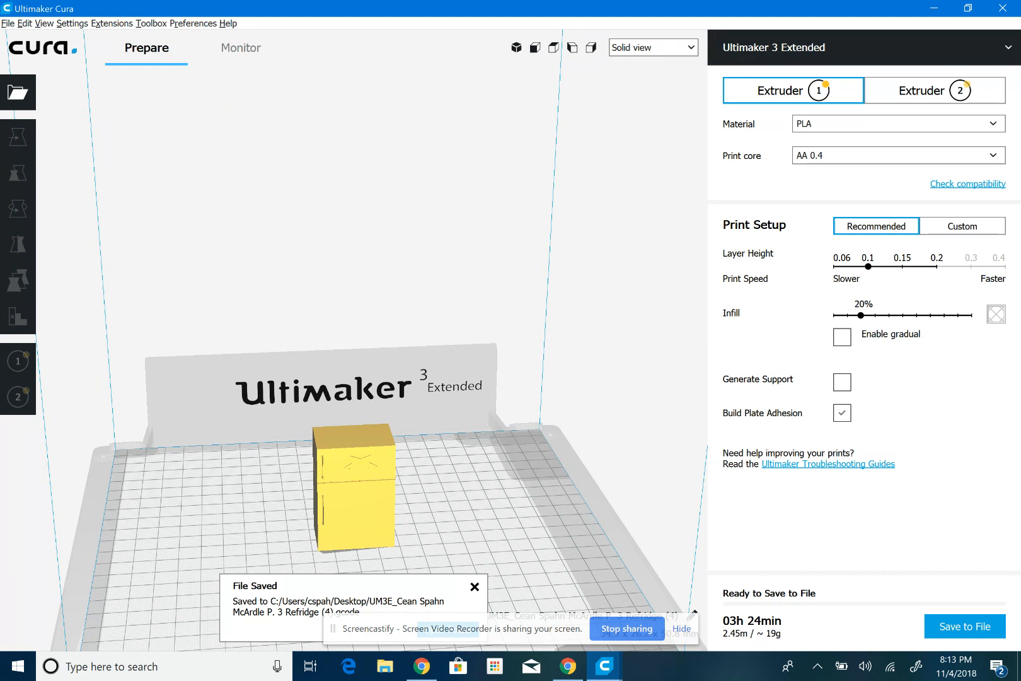
Step: Switch to the Tinkercad Design project assignment in Google Classroom and start adding a file from the computer to the work
{"action": "left_click", "coordinate": [934, 8]}
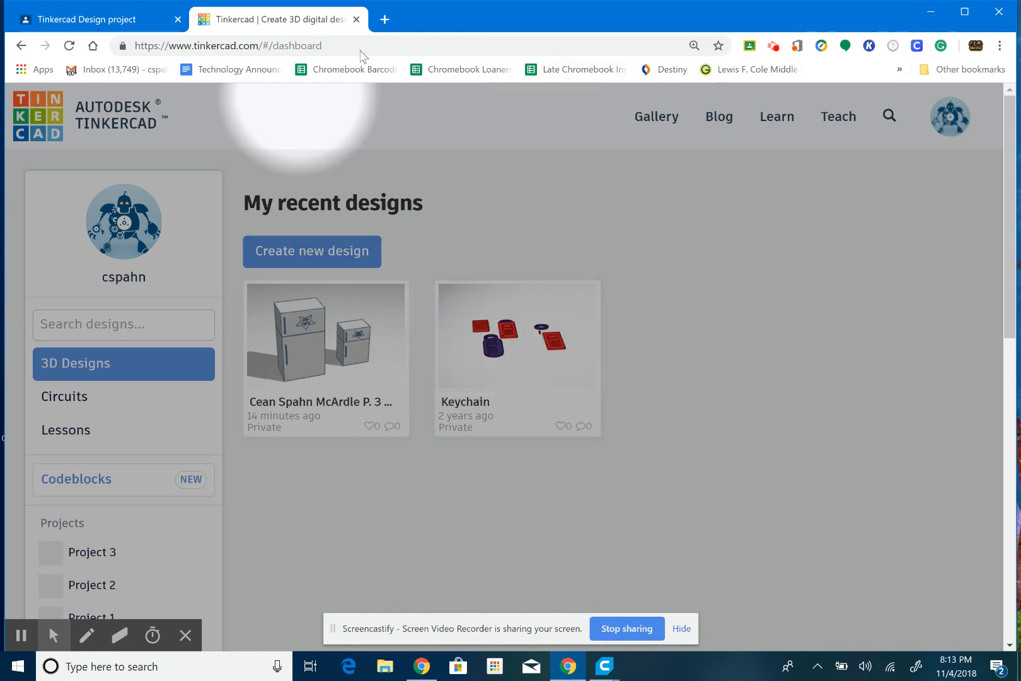
{"action": "left_click", "coordinate": [113, 19]}
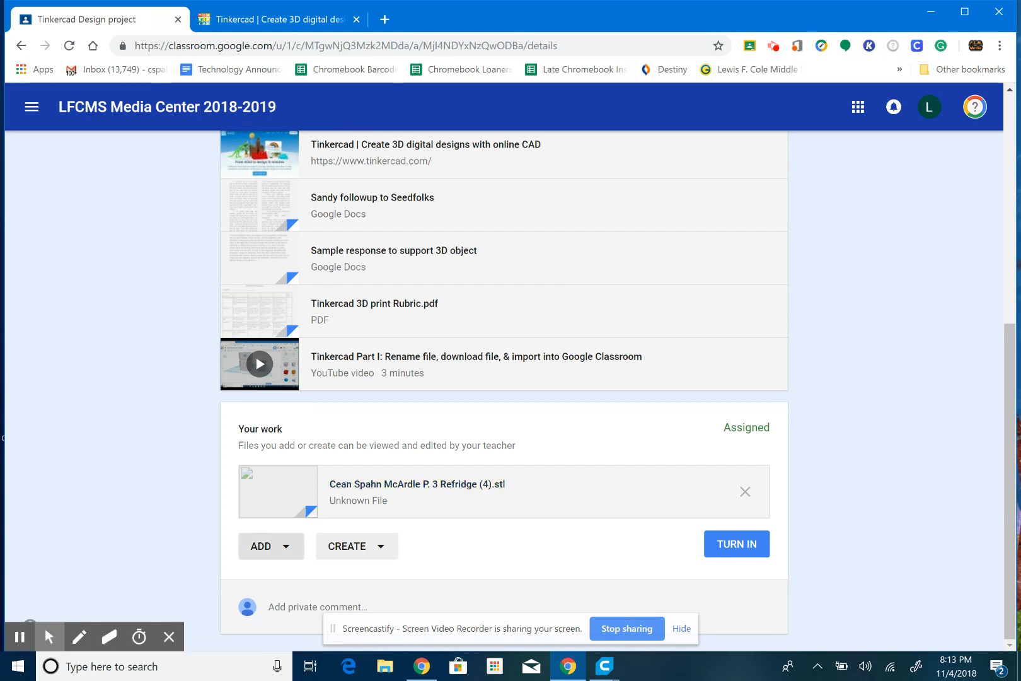
{"action": "left_click", "coordinate": [271, 546]}
{"action": "left_click", "coordinate": [294, 610]}
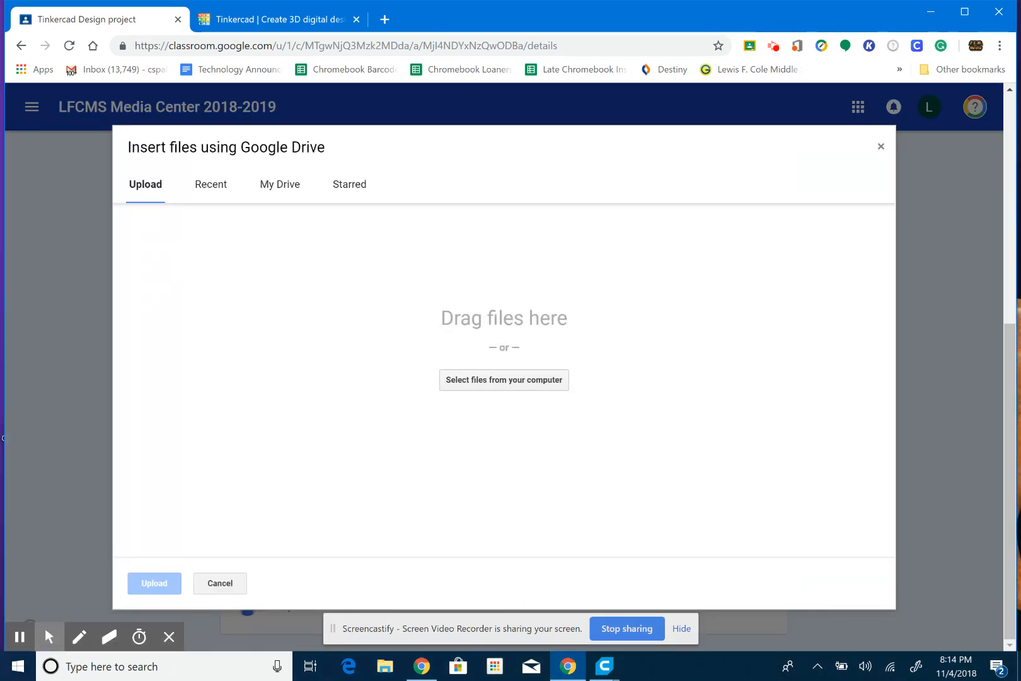
{"action": "left_click", "coordinate": [505, 380]}
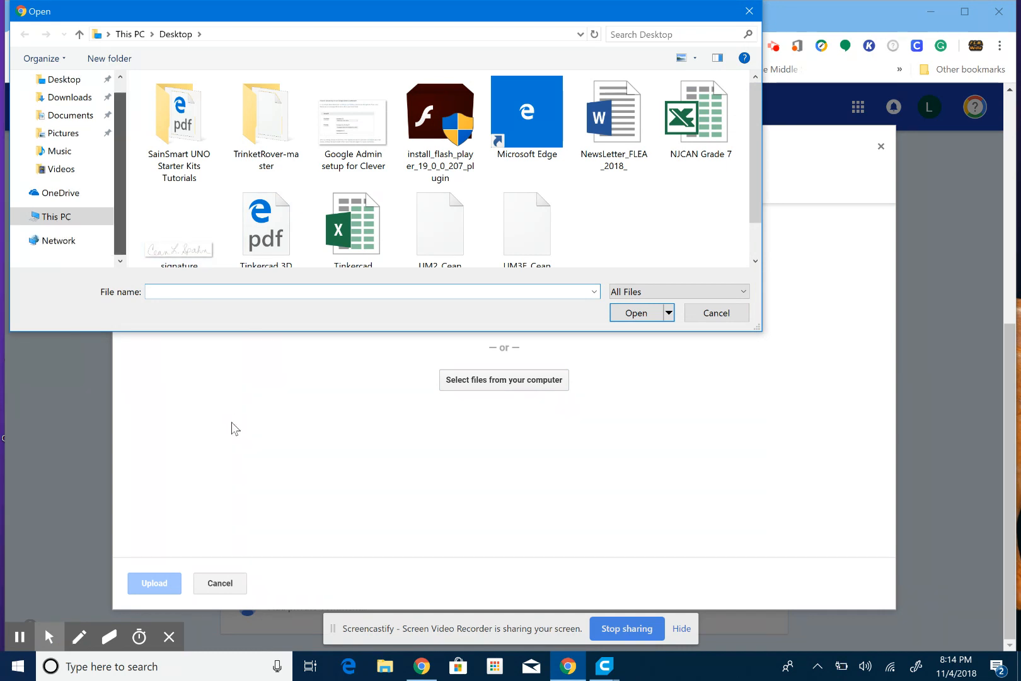
Step: Choose the UM3E refrigerator G-code file from the Desktop and upload it to the assignment
{"action": "left_click", "coordinate": [57, 216]}
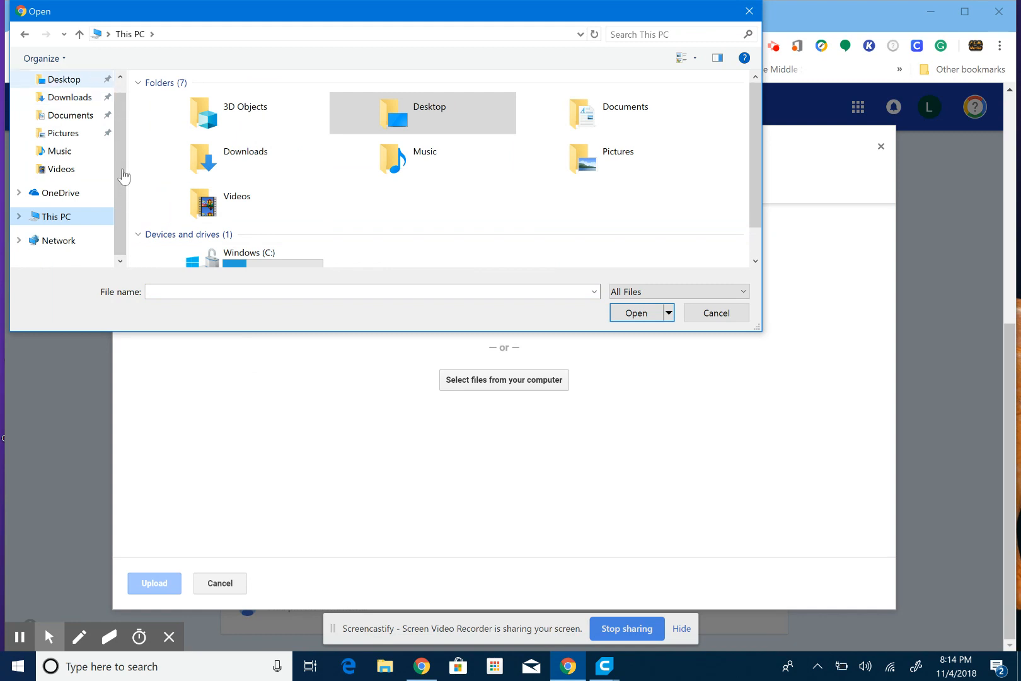
{"action": "left_click", "coordinate": [60, 82]}
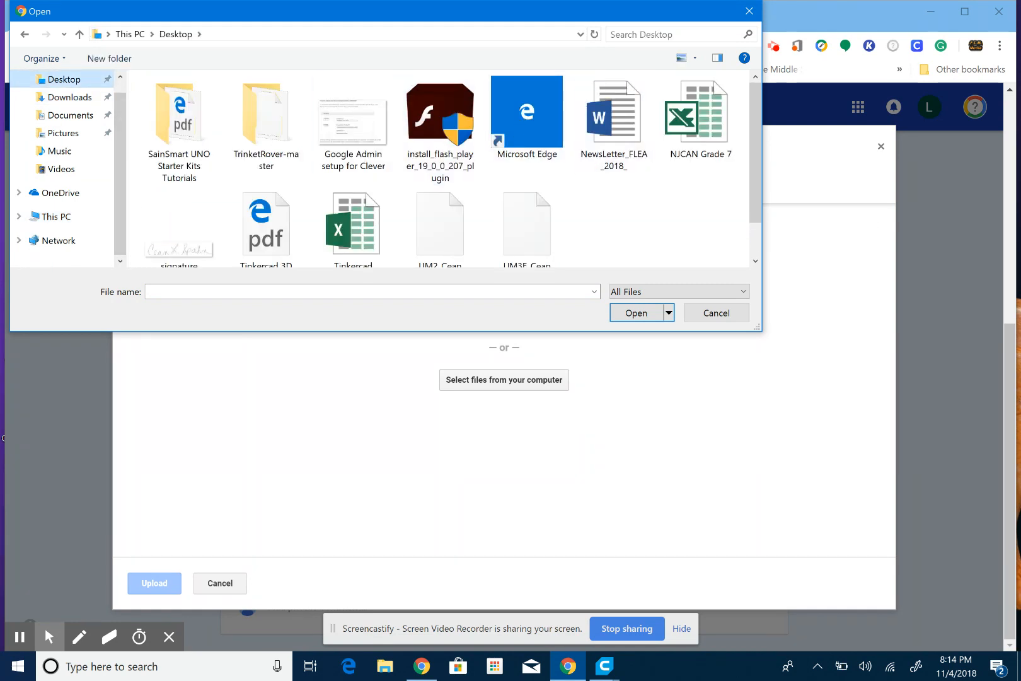
{"action": "left_click_drag", "start_coordinate": [755, 152], "coordinate": [756, 185]}
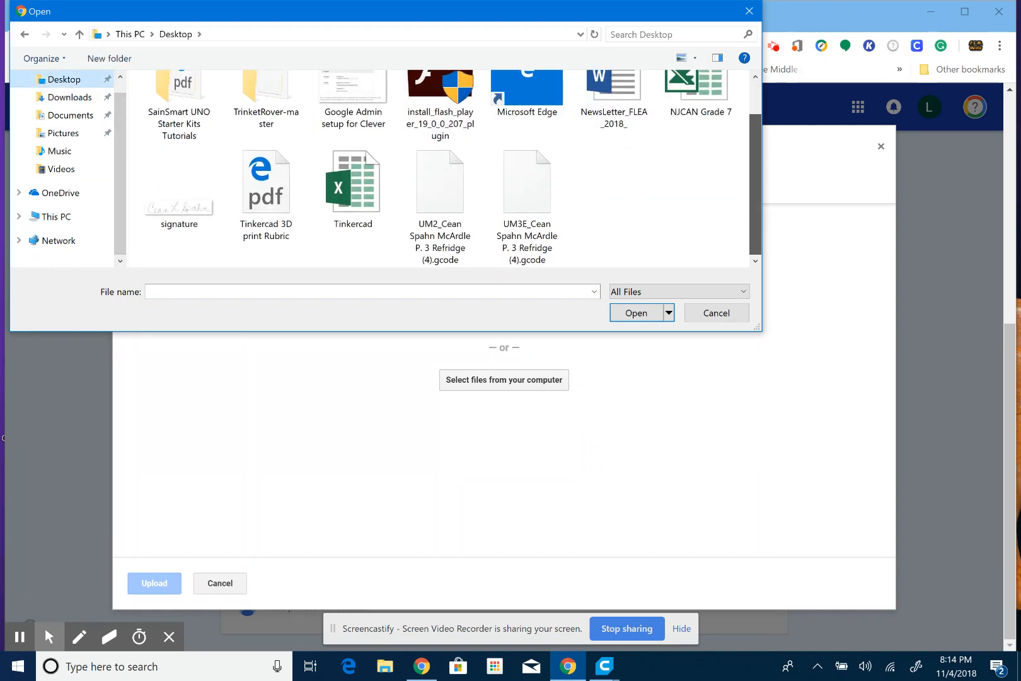
{"action": "left_click", "coordinate": [527, 189]}
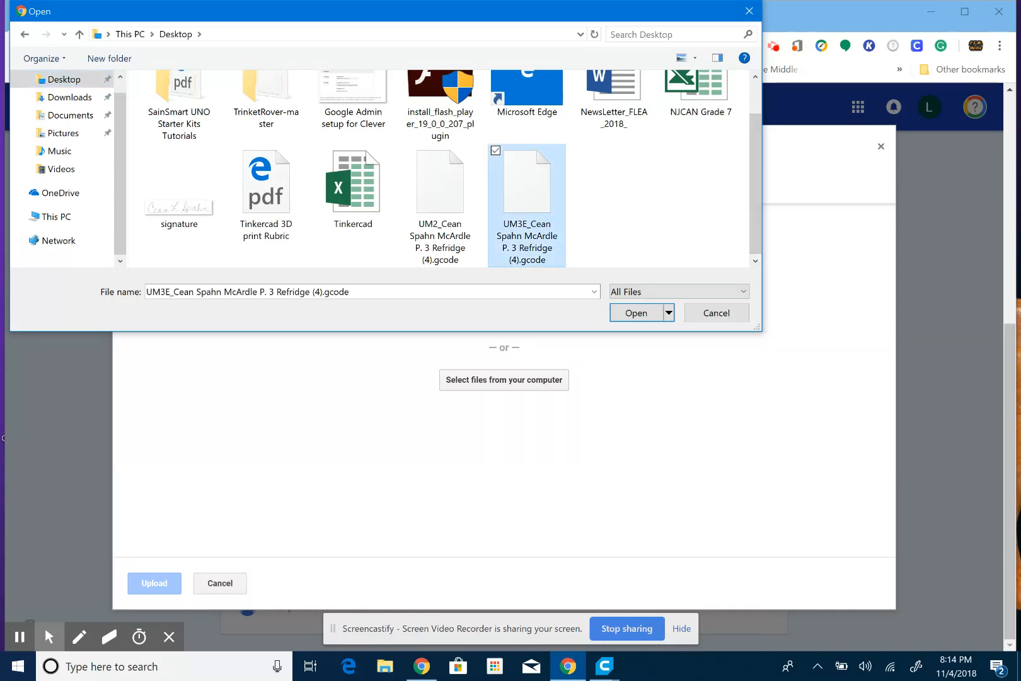
{"action": "key", "text": "Return"}
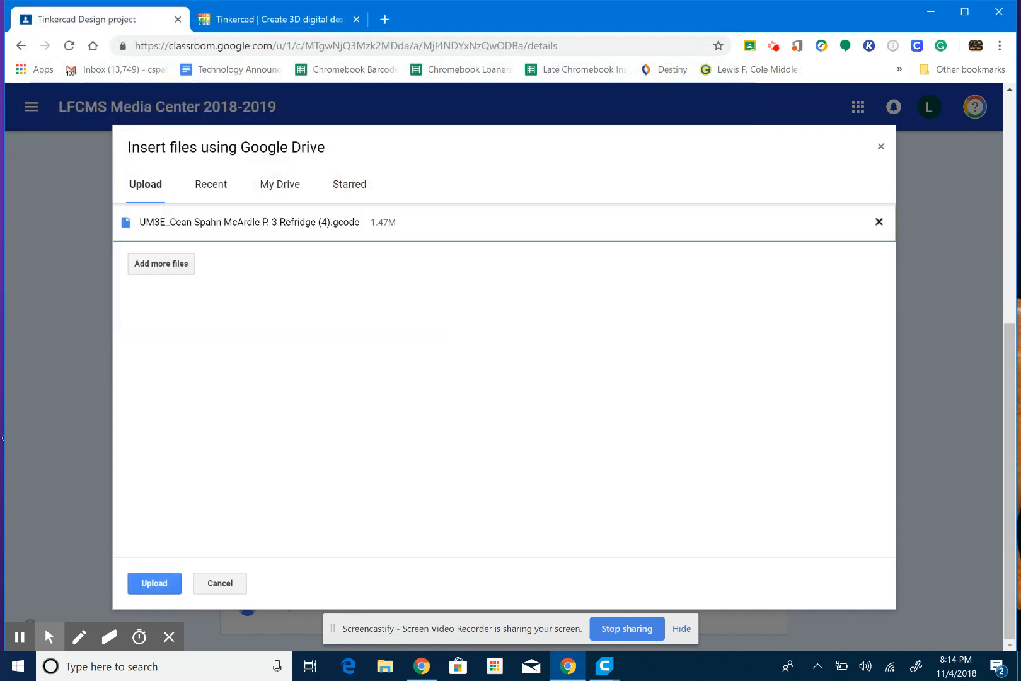
{"action": "left_click", "coordinate": [138, 637]}
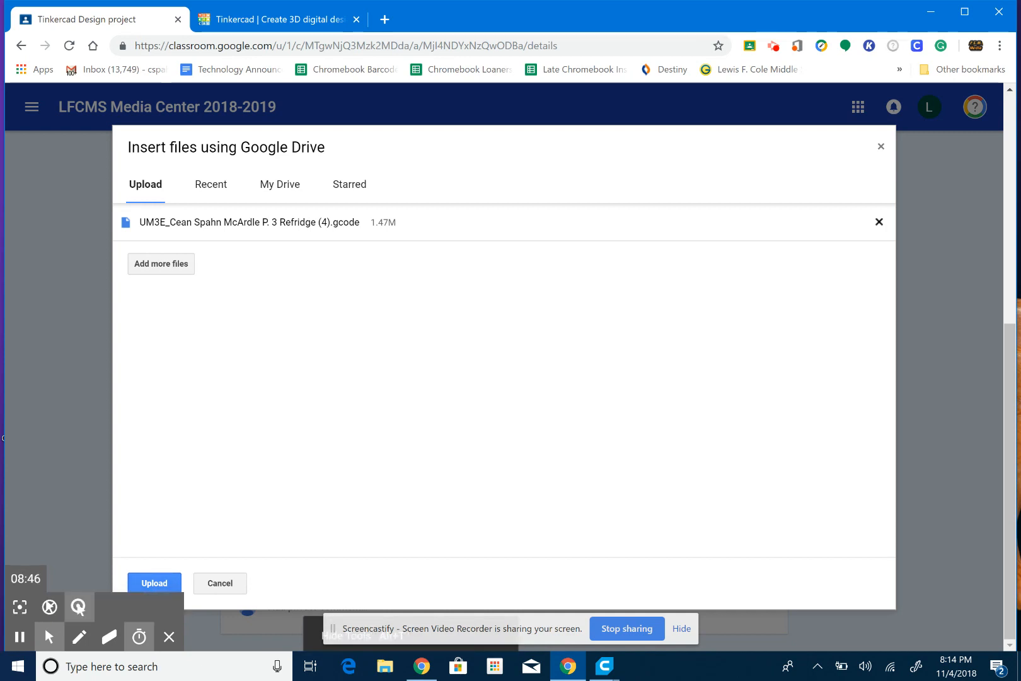
{"action": "left_click", "coordinate": [172, 582]}
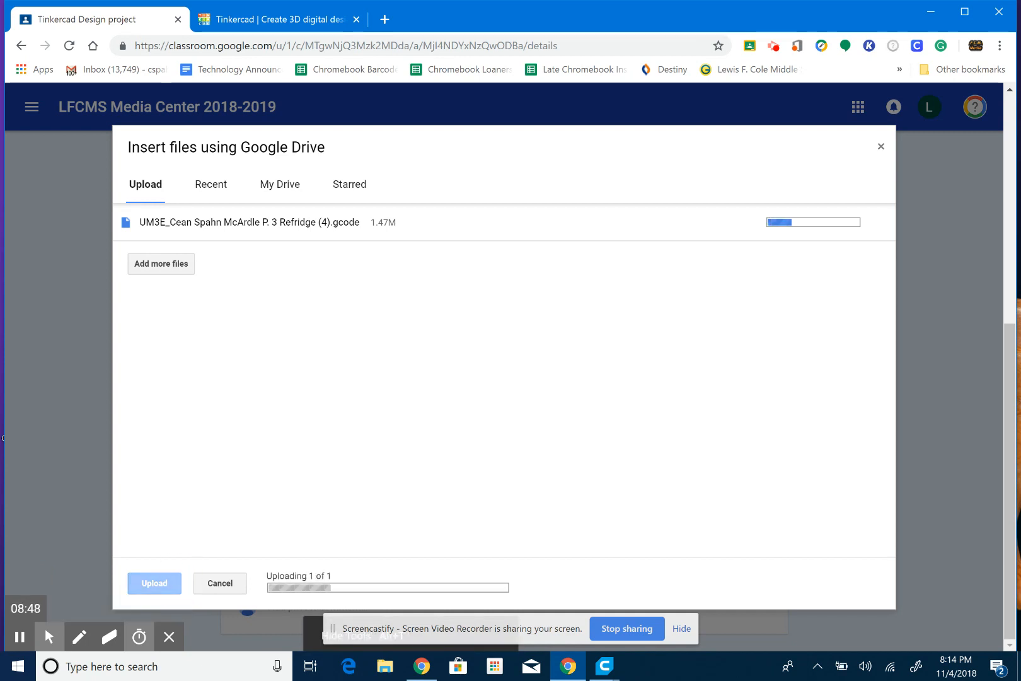